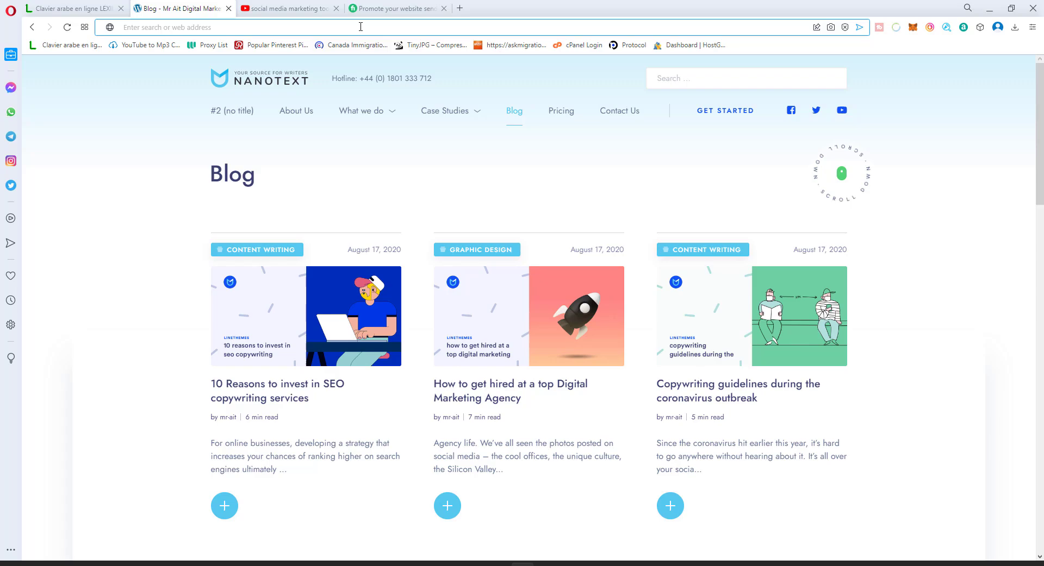
Review the Fiverr USA website traffic gig's details and price.
{"action": "left_click", "coordinate": [379, 12]}
{"action": "scroll", "coordinate": [420, 179], "scroll_direction": "up", "scroll_amount": 2}
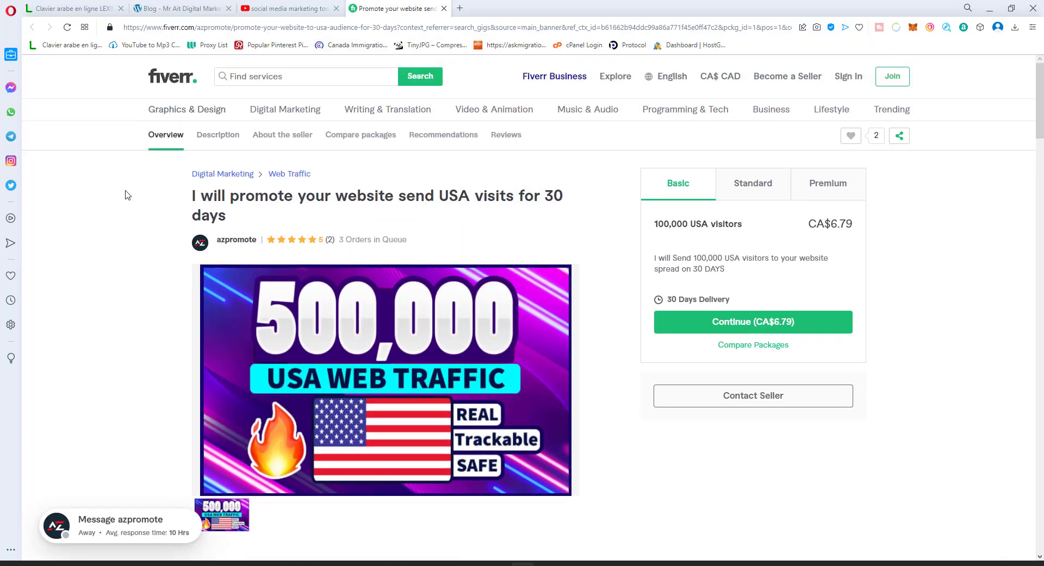
{"action": "scroll", "coordinate": [730, 188], "scroll_direction": "down", "scroll_amount": 3}
{"action": "scroll", "coordinate": [380, 218], "scroll_direction": "up", "scroll_amount": 2}
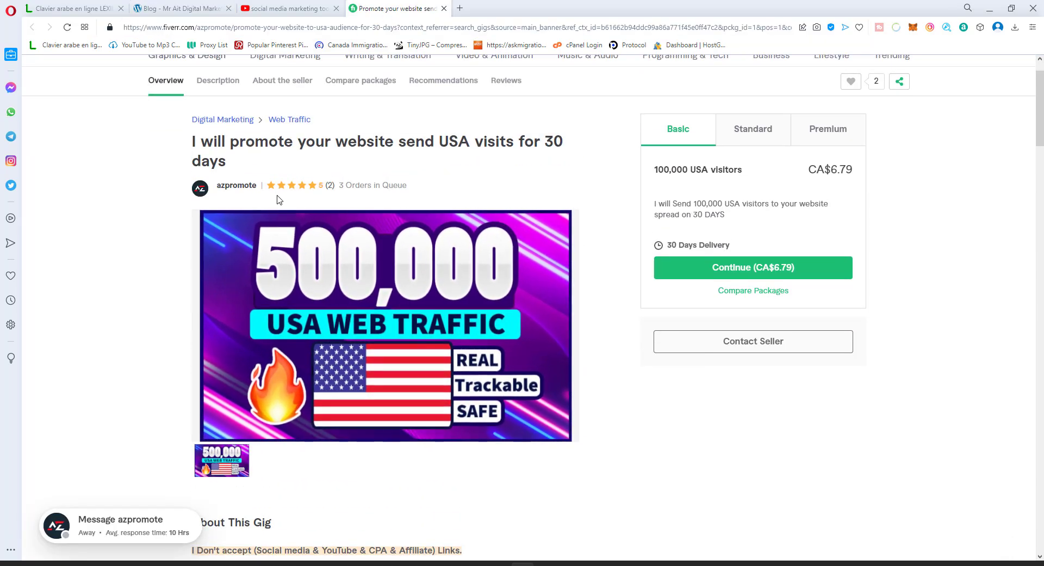
{"action": "scroll", "coordinate": [628, 237], "scroll_direction": "down", "scroll_amount": 5}
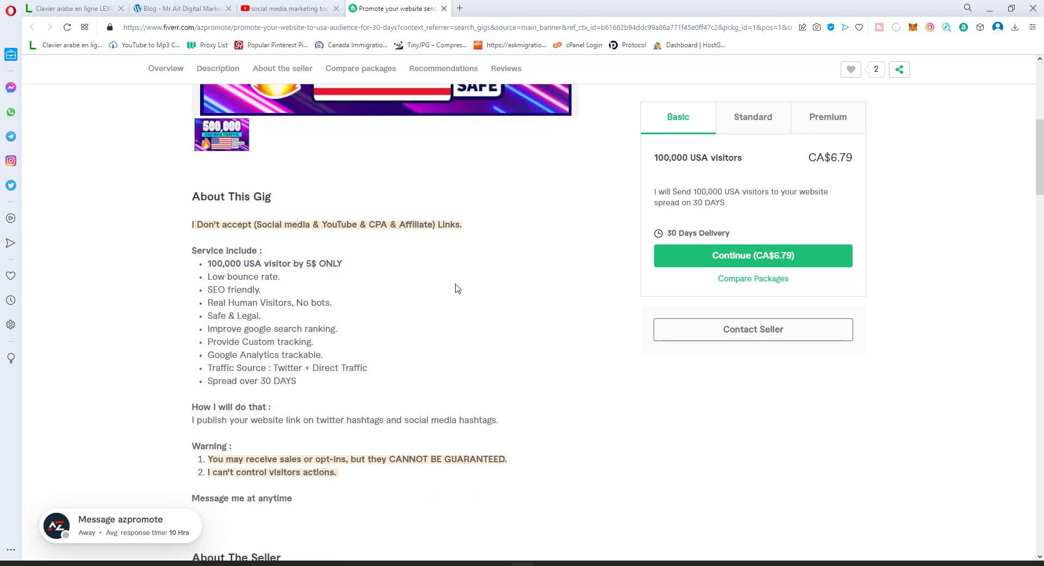
{"action": "scroll", "coordinate": [484, 288], "scroll_direction": "up", "scroll_amount": 5}
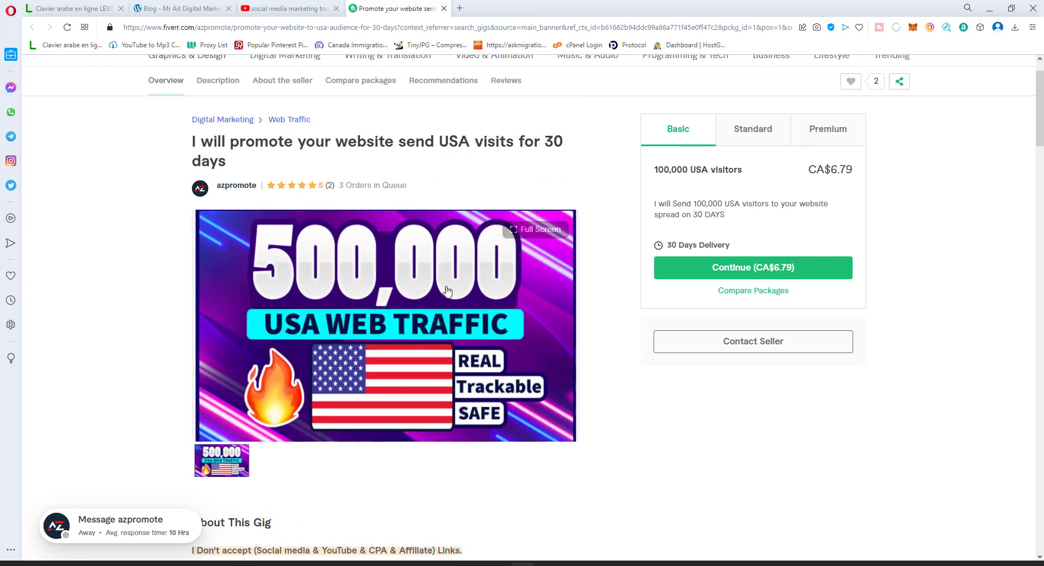
{"action": "left_click_drag", "start_coordinate": [540, 142], "coordinate": [575, 145]}
{"action": "scroll", "coordinate": [573, 145], "scroll_direction": "down", "scroll_amount": 4}
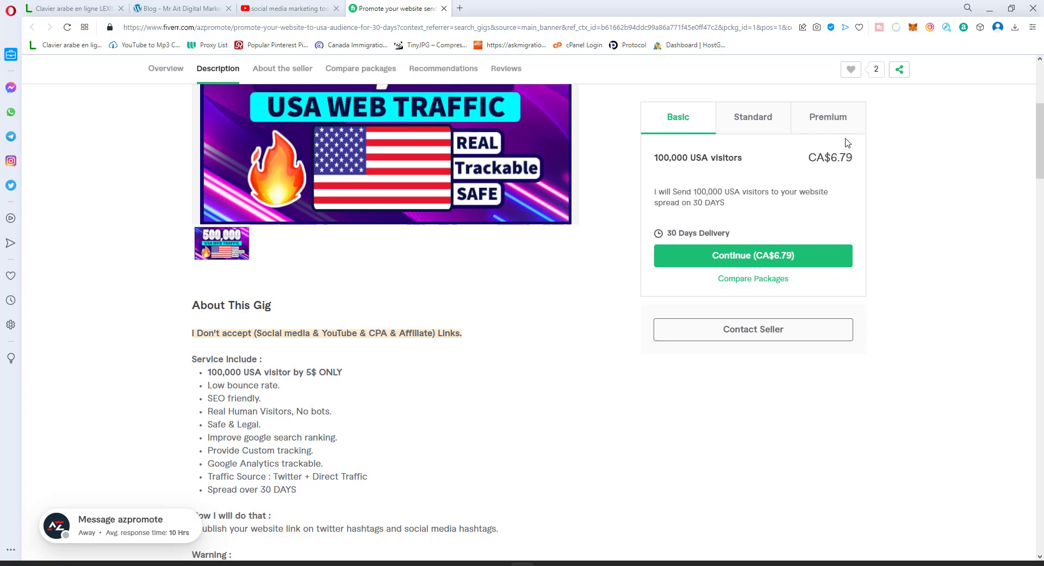
{"action": "left_click_drag", "start_coordinate": [846, 158], "coordinate": [825, 157]}
Highlight the 100,000 USA visitors package size, then go to the social media marketing tools playlist.
{"action": "left_click", "coordinate": [825, 158]}
{"action": "scroll", "coordinate": [665, 158], "scroll_direction": "up", "scroll_amount": 3}
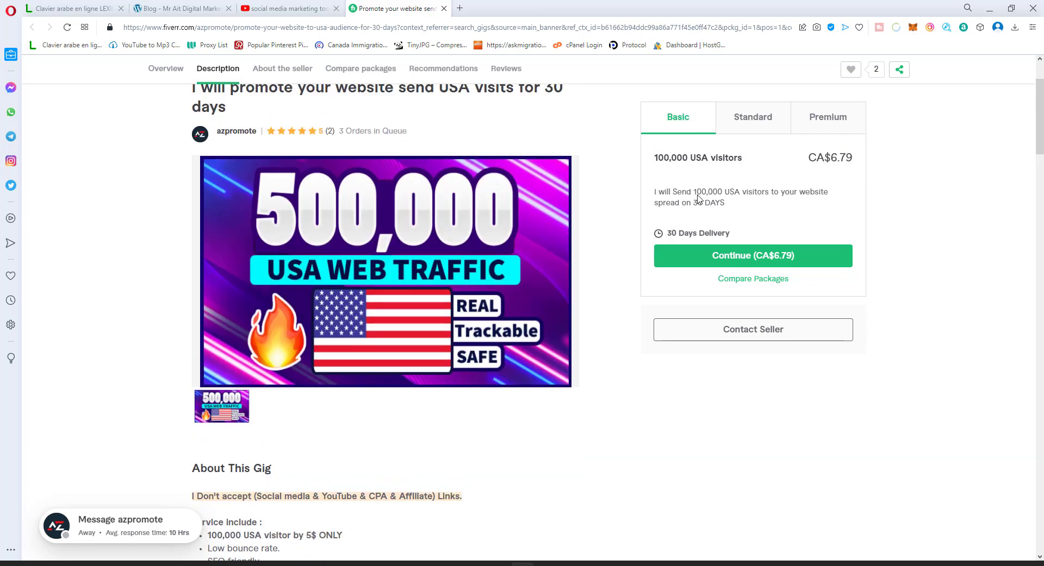
{"action": "left_click_drag", "start_coordinate": [665, 158], "coordinate": [744, 160]}
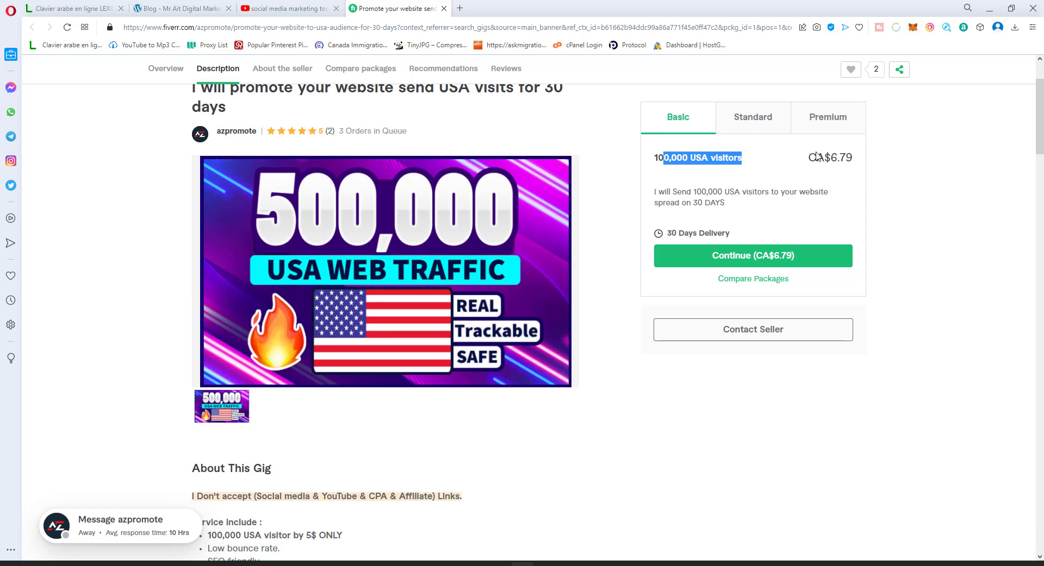
{"action": "left_click", "coordinate": [836, 164]}
{"action": "scroll", "coordinate": [307, 198], "scroll_direction": "down", "scroll_amount": 8}
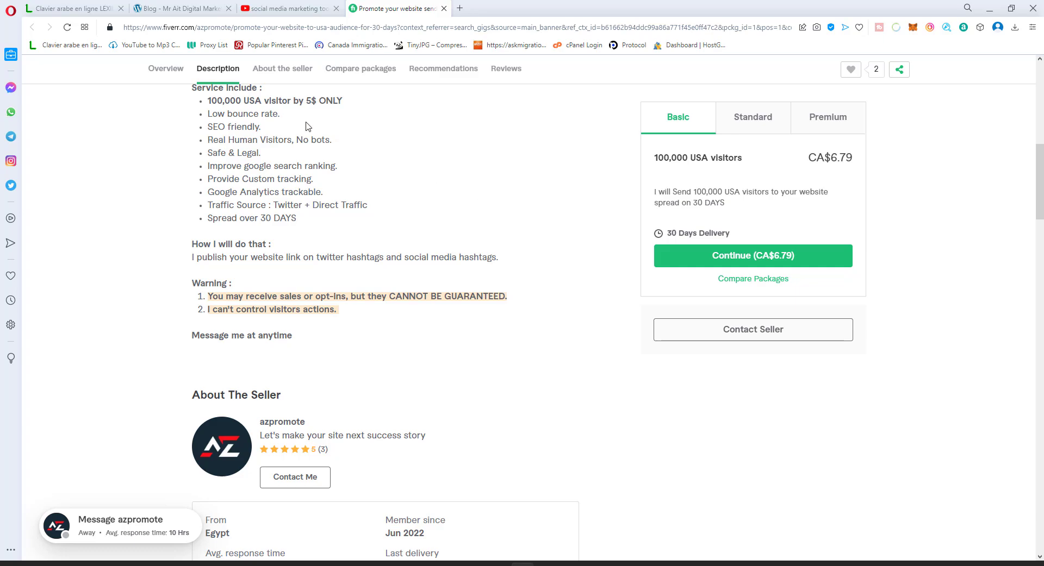
{"action": "left_click", "coordinate": [280, 10]}
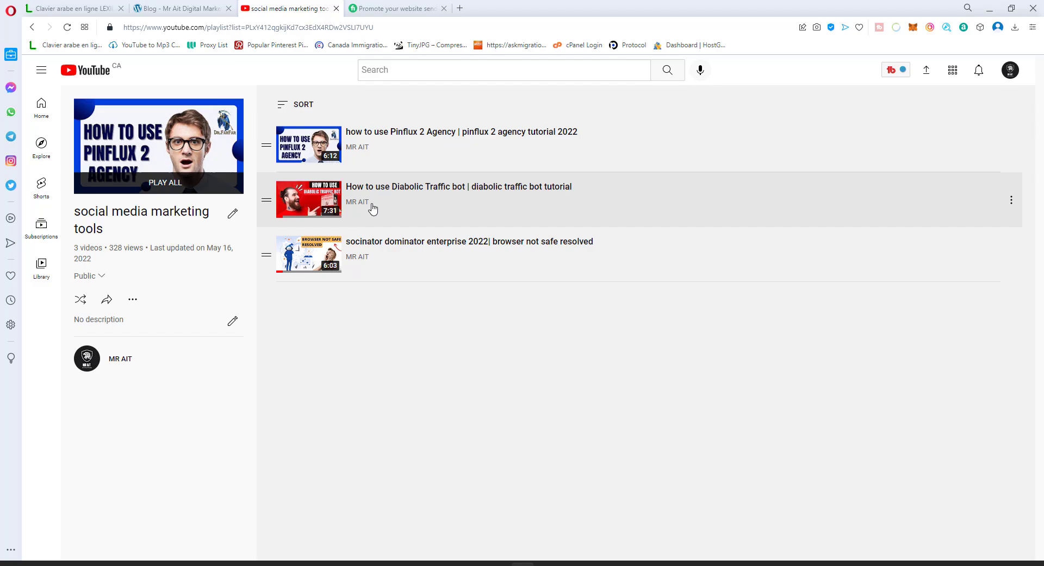
Highlight the 'How to use Diabolic Traffic bot' title and the next video title.
{"action": "left_click_drag", "start_coordinate": [399, 188], "coordinate": [464, 194]}
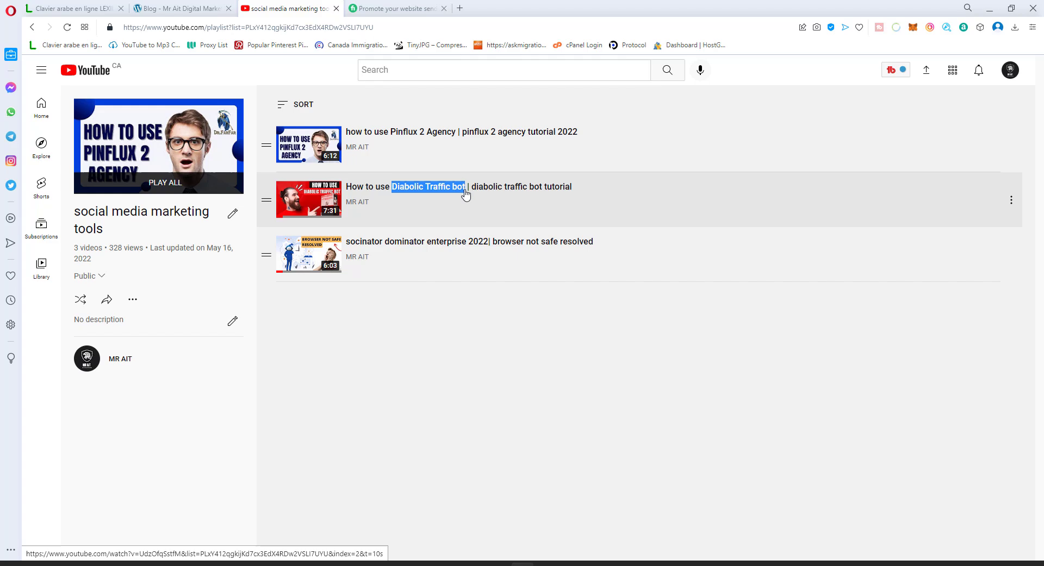
{"action": "left_click_drag", "start_coordinate": [465, 193], "coordinate": [593, 244]}
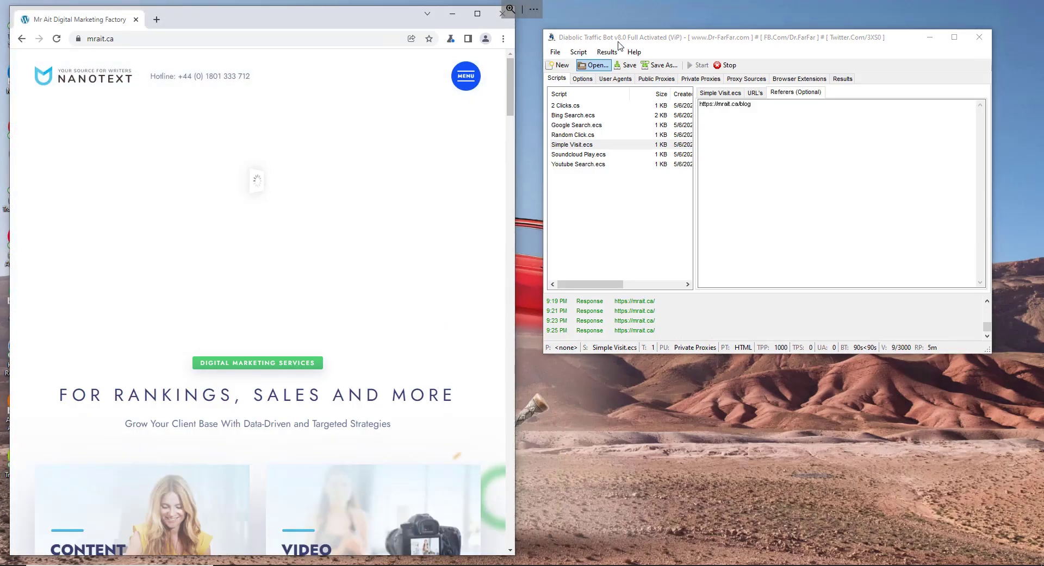
{"action": "left_click_drag", "start_coordinate": [667, 41], "coordinate": [472, 30]}
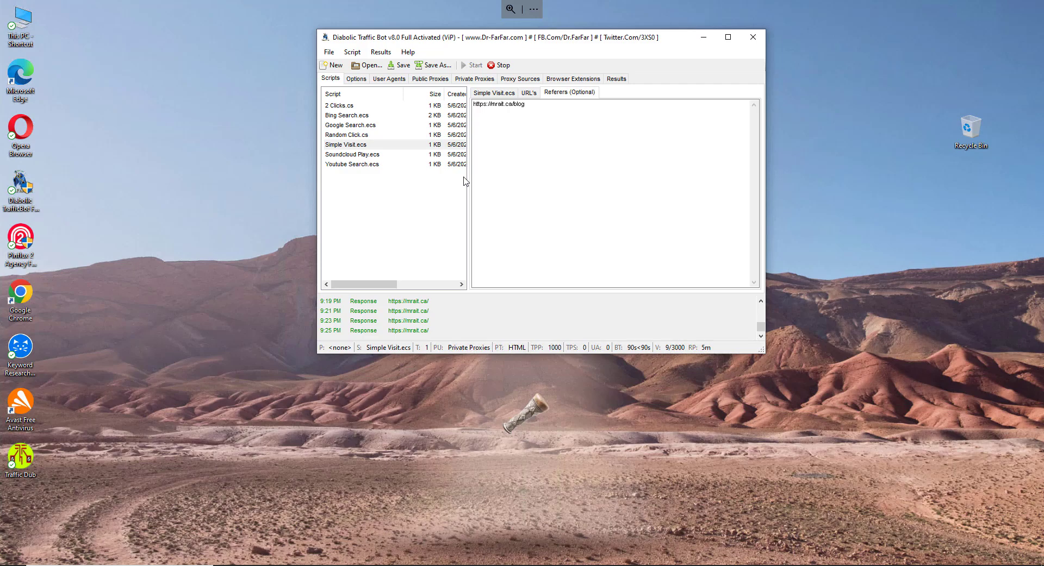
{"action": "left_click", "coordinate": [344, 145]}
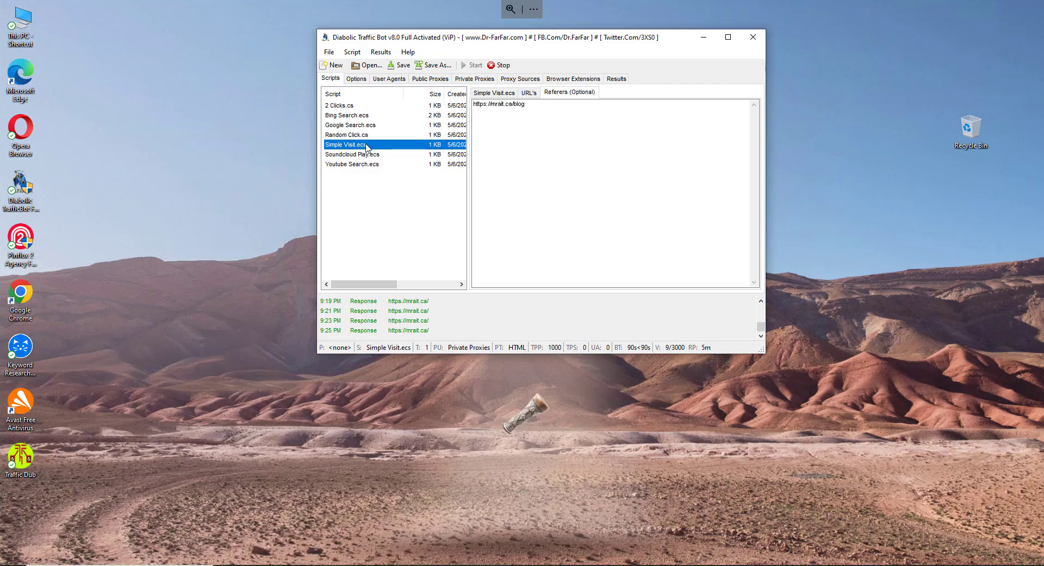
{"action": "left_click", "coordinate": [494, 93]}
{"action": "left_click", "coordinate": [528, 93]}
{"action": "left_click_drag", "start_coordinate": [528, 105], "coordinate": [469, 108]}
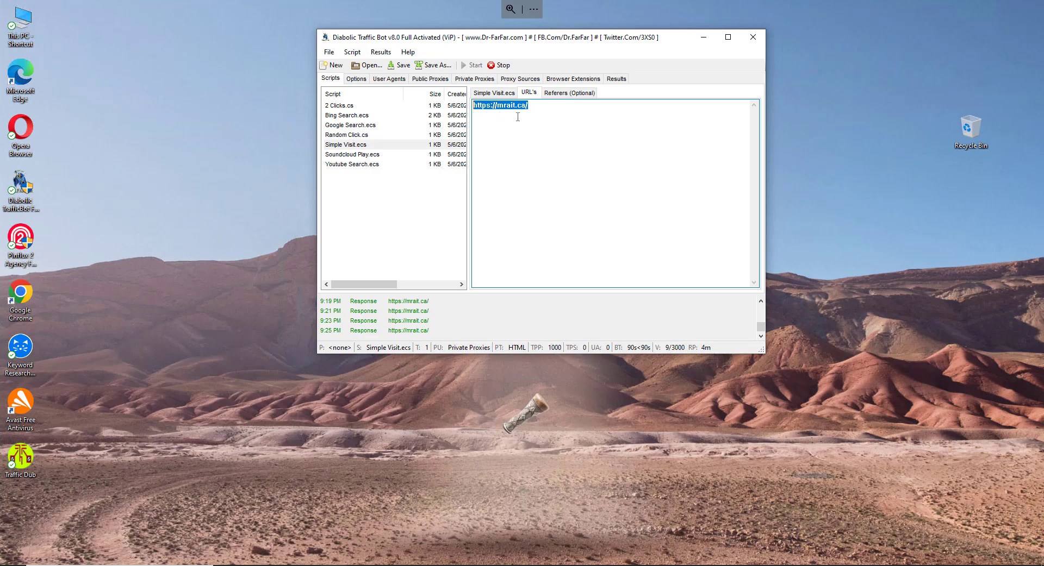
{"action": "left_click", "coordinate": [570, 92]}
{"action": "mouse_move", "coordinate": [543, 106]}
{"action": "left_mouse_down"}
{"action": "mouse_move", "coordinate": [490, 106]}
{"action": "mouse_move", "coordinate": [527, 106]}
{"action": "left_mouse_up"}
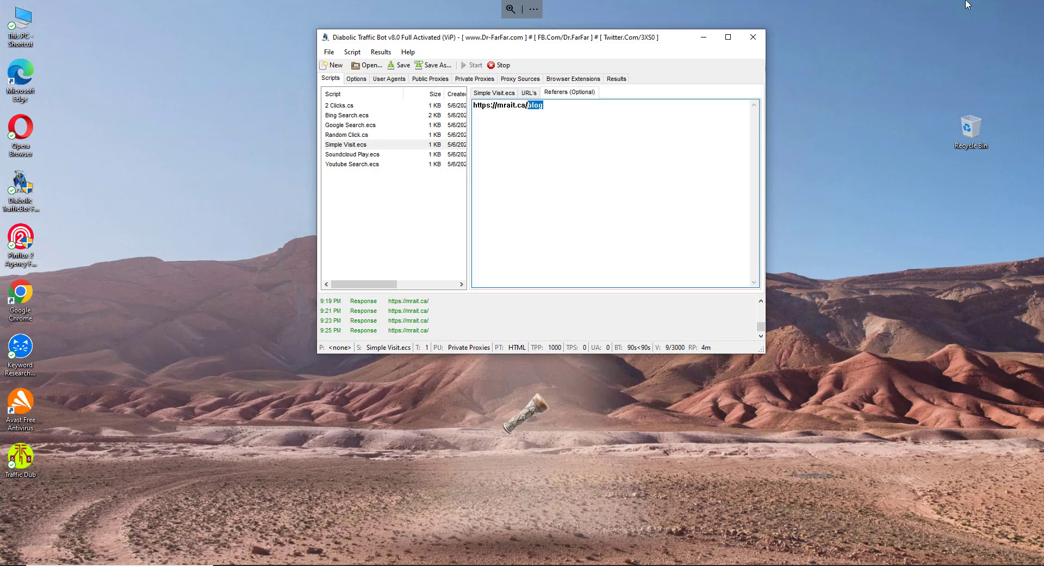
Highlight the Fiverr gig's 'Traffic Source : Twitter + Direct Traffic' bullet.
{"action": "left_click", "coordinate": [979, 5]}
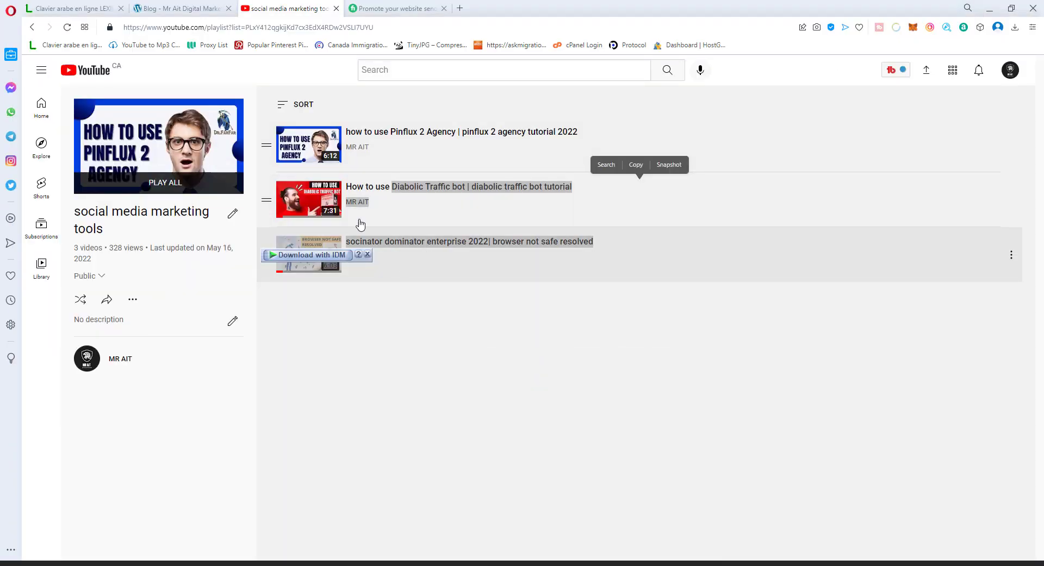
{"action": "left_click", "coordinate": [414, 6]}
{"action": "scroll", "coordinate": [247, 190], "scroll_direction": "up", "scroll_amount": 3}
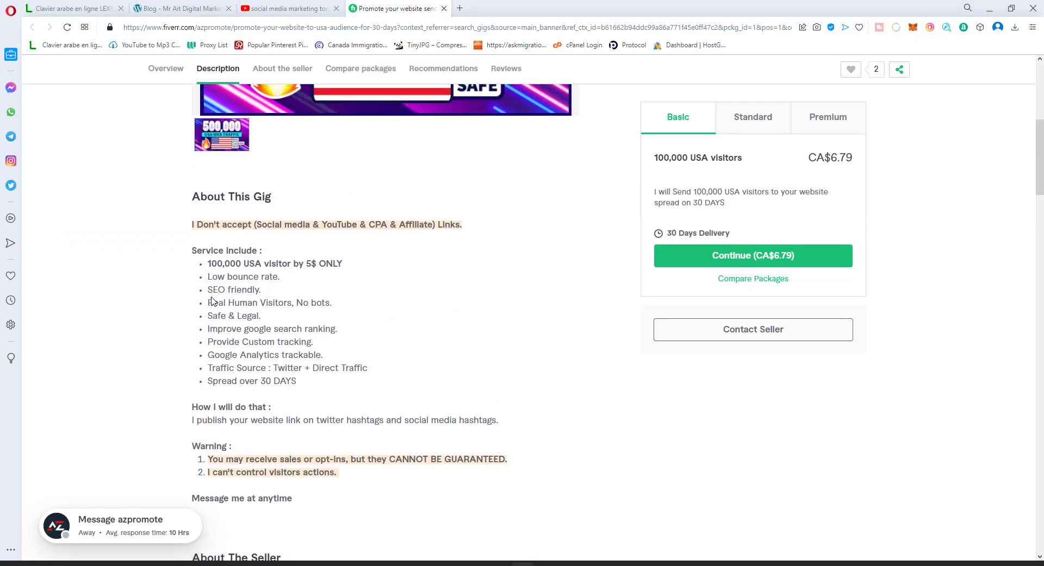
{"action": "left_click_drag", "start_coordinate": [205, 368], "coordinate": [382, 366]}
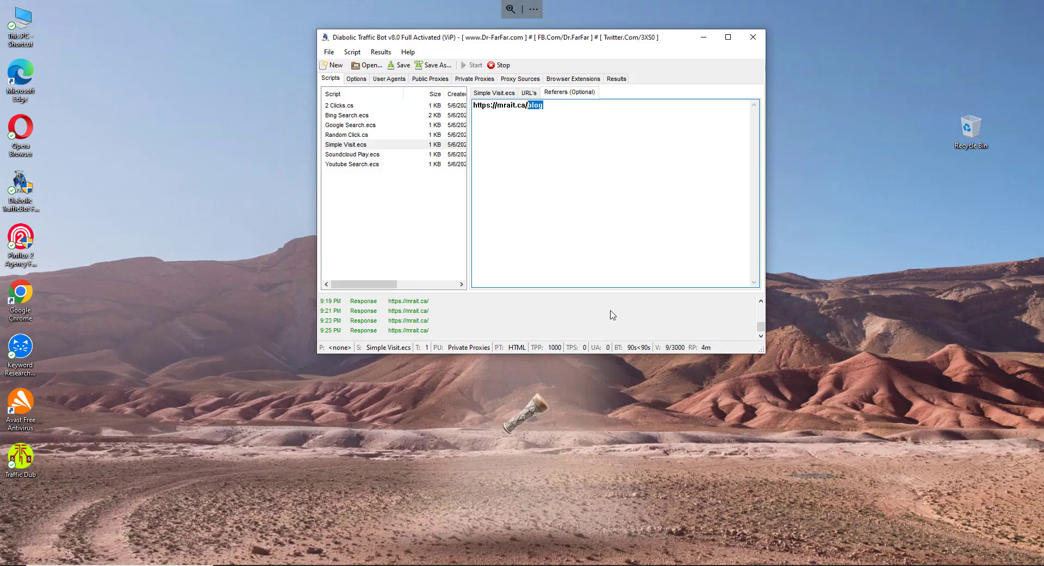
{"action": "left_click", "coordinate": [561, 105]}
{"action": "left_click_drag", "start_coordinate": [548, 106], "coordinate": [481, 101]}
{"action": "left_click", "coordinate": [561, 106]}
{"action": "left_click_drag", "start_coordinate": [561, 106], "coordinate": [484, 102]}
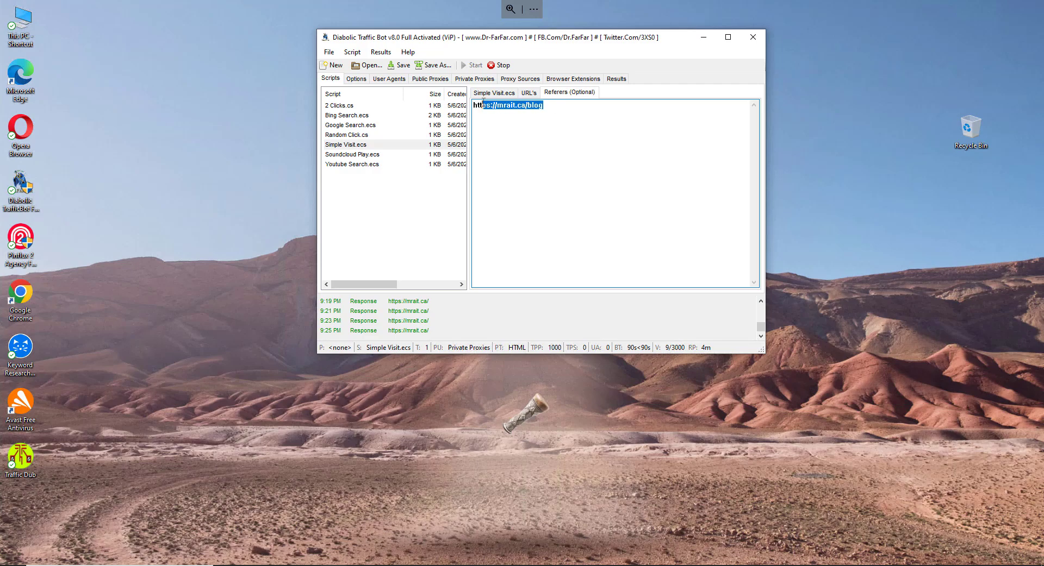
{"action": "left_click", "coordinate": [554, 111]}
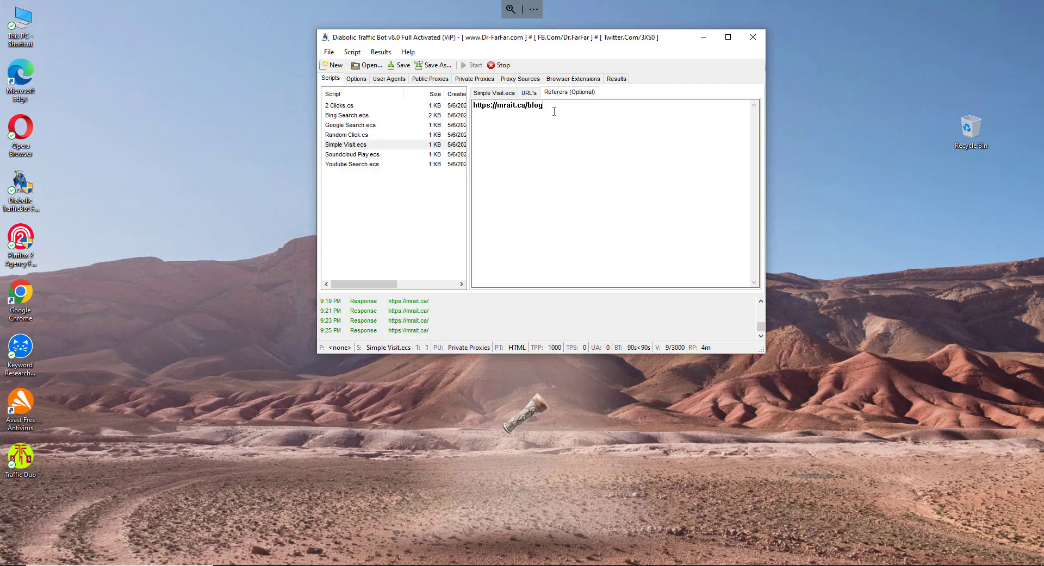
{"action": "left_click", "coordinate": [477, 112], "text": "shift"}
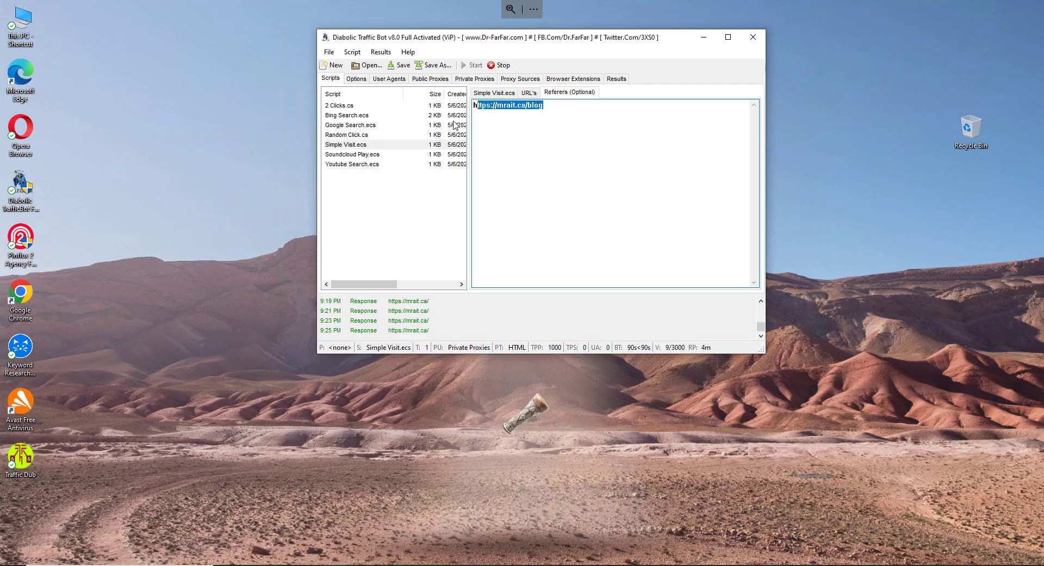
{"action": "left_click", "coordinate": [356, 79]}
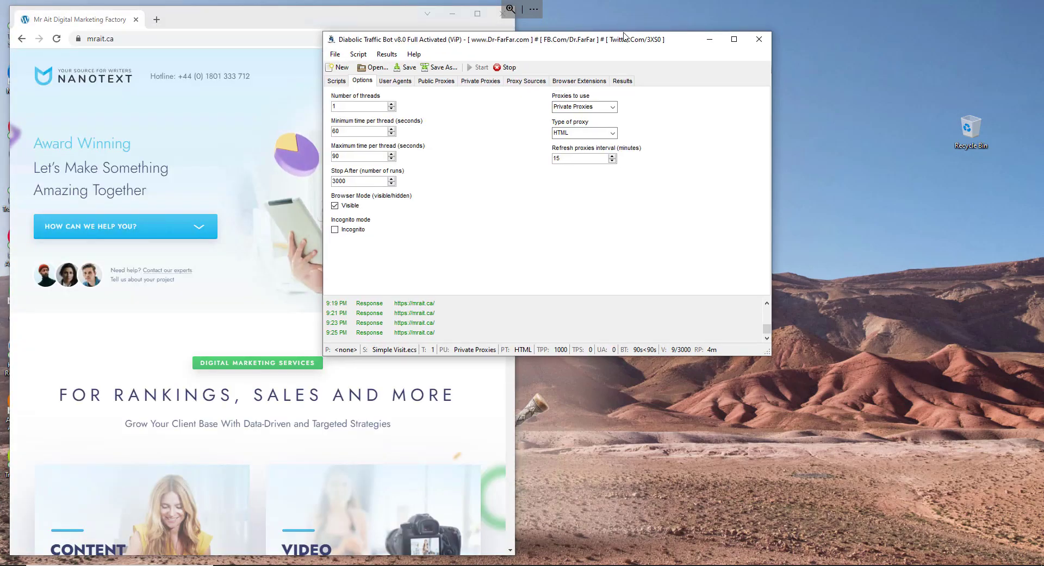
Set Number of threads to 5 and check the 60 and 90 second min/max times.
{"action": "left_click_drag", "start_coordinate": [624, 37], "coordinate": [825, 31]}
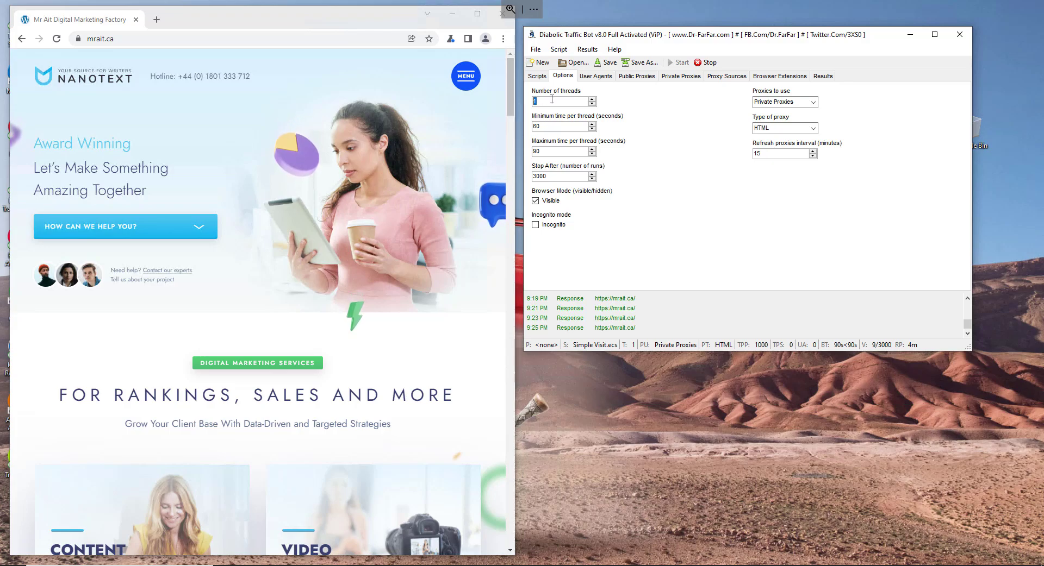
{"action": "type", "text": "5"}
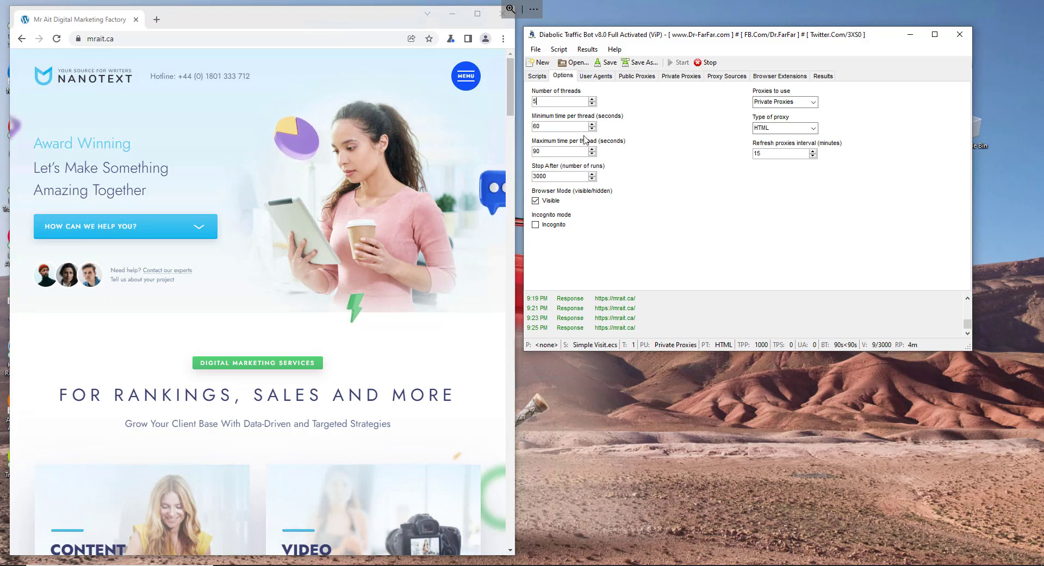
{"action": "left_click_drag", "start_coordinate": [578, 126], "coordinate": [525, 126]}
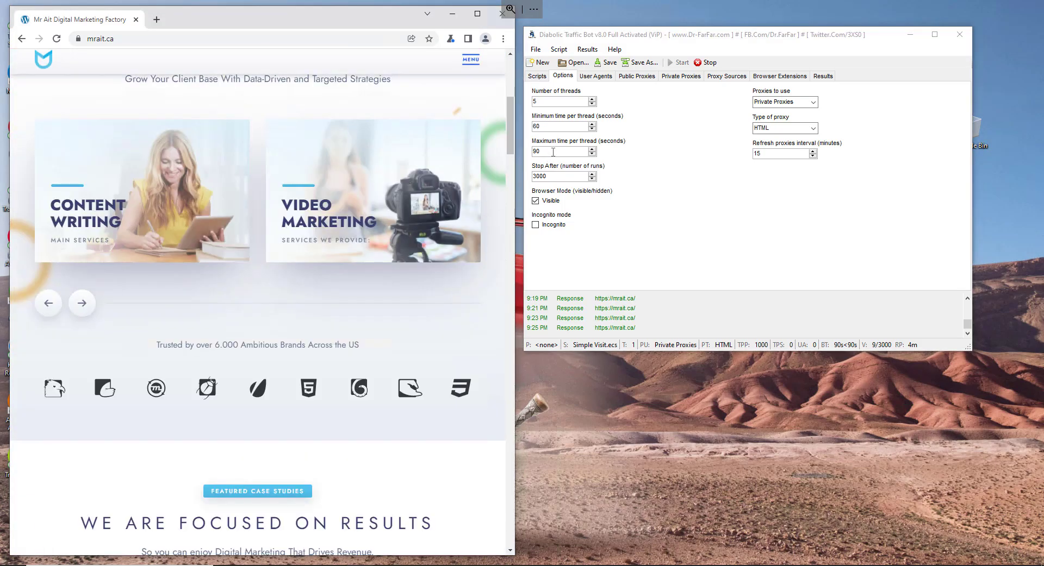
{"action": "left_click_drag", "start_coordinate": [553, 153], "coordinate": [529, 126]}
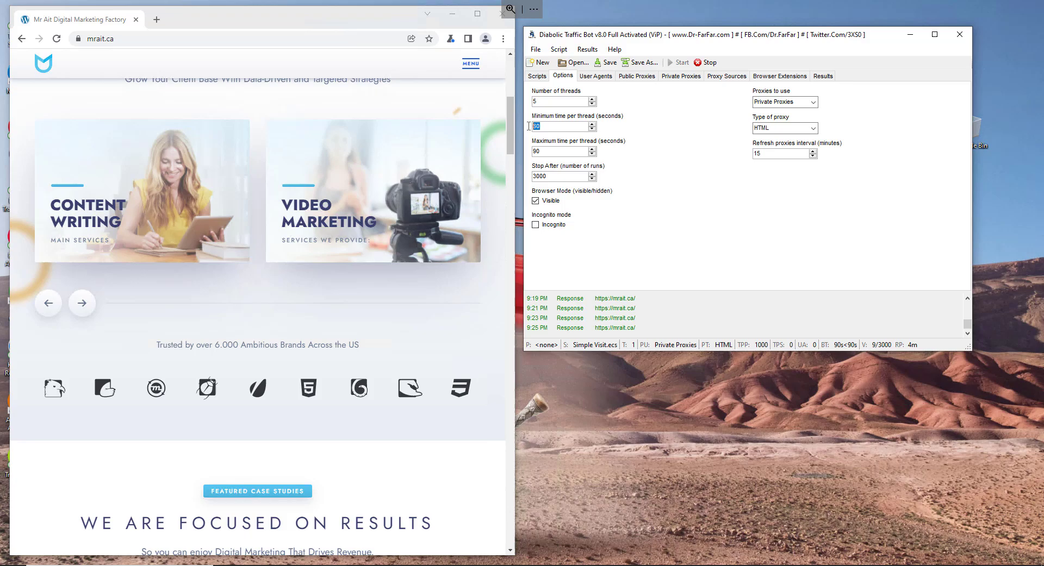
{"action": "left_click", "coordinate": [539, 151]}
Highlight the 3000-run Stop After limit.
{"action": "left_click_drag", "start_coordinate": [564, 178], "coordinate": [530, 176]}
{"action": "left_click", "coordinate": [559, 175]}
{"action": "left_click_drag", "start_coordinate": [559, 175], "coordinate": [527, 174]}
{"action": "left_click", "coordinate": [560, 178]}
{"action": "left_click_drag", "start_coordinate": [550, 178], "coordinate": [519, 178]}
Show the campaign's empty User Agents list, ready for editing.
{"action": "left_click", "coordinate": [600, 77]}
{"action": "left_click", "coordinate": [615, 94]}
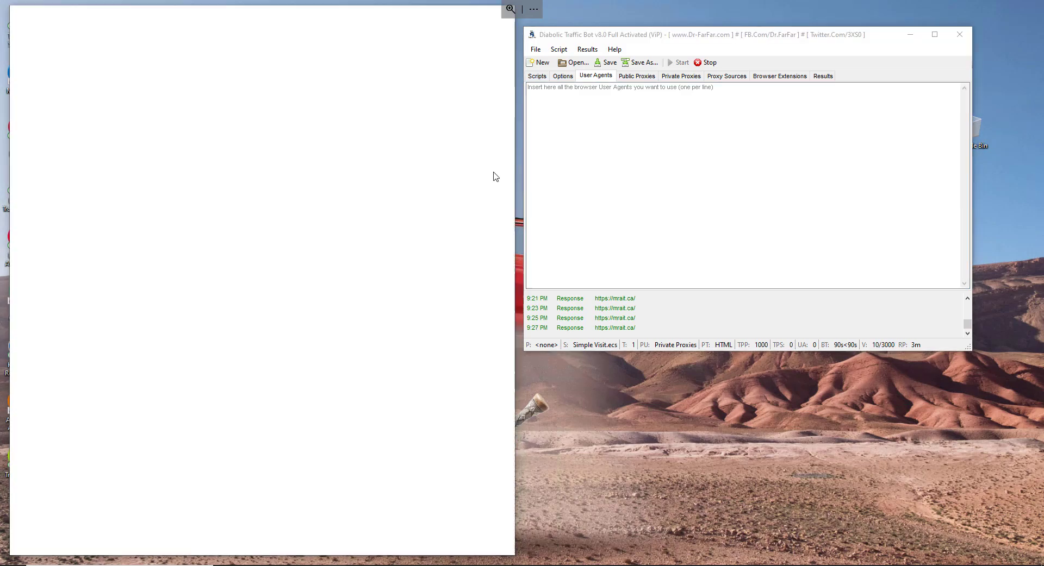
Browse user agents and public proxies, then select a block of private proxy lines.
{"action": "left_click", "coordinate": [604, 86]}
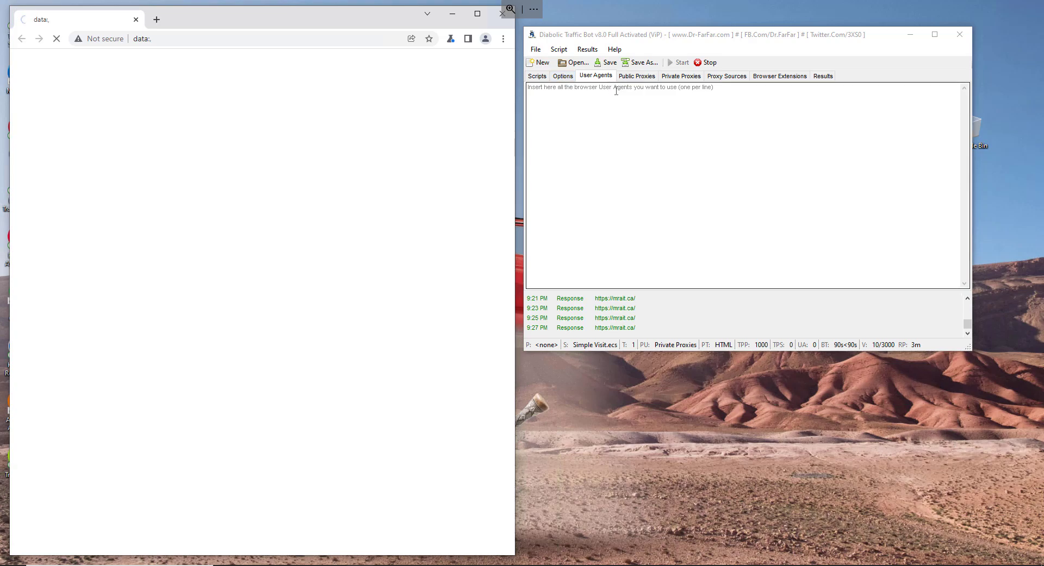
{"action": "left_click", "coordinate": [642, 81]}
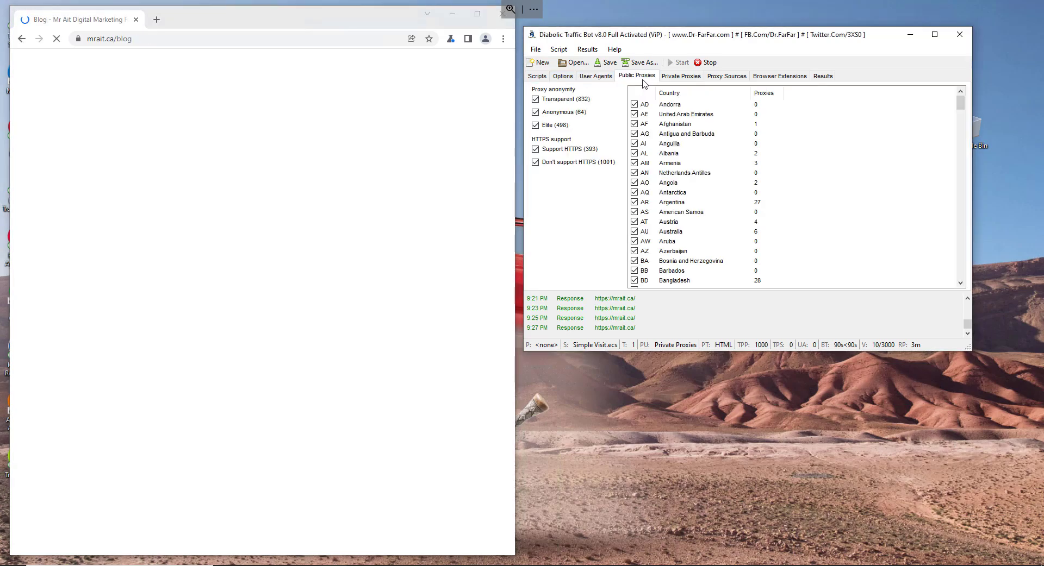
{"action": "left_click", "coordinate": [678, 80]}
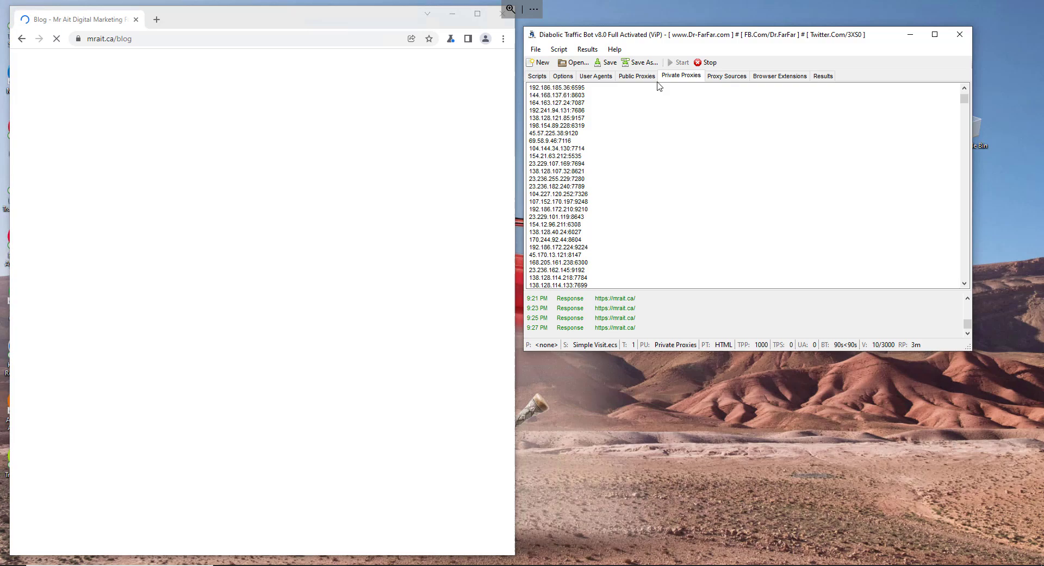
{"action": "left_click", "coordinate": [630, 95]}
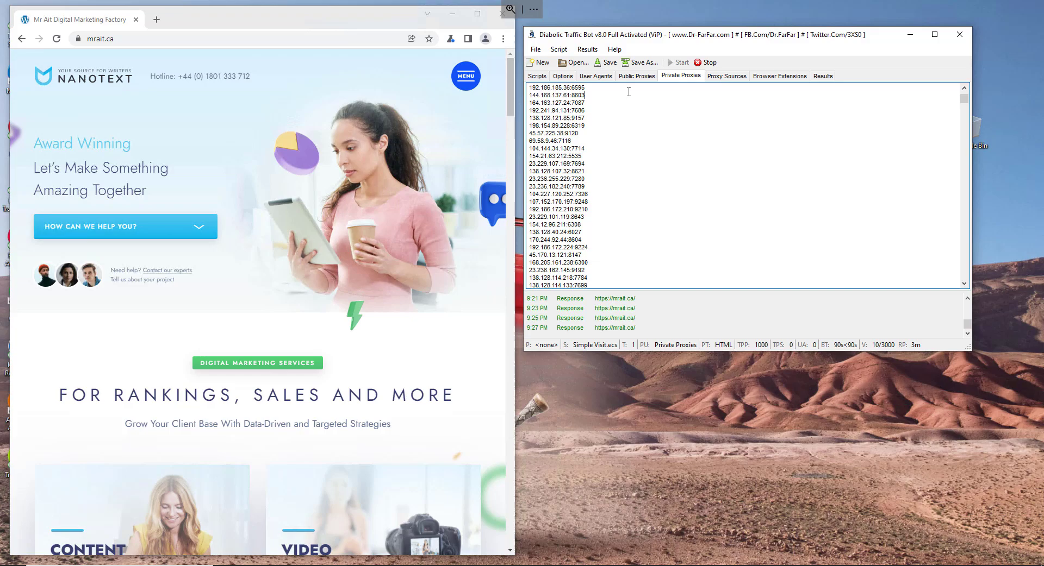
{"action": "left_click_drag", "start_coordinate": [529, 111], "coordinate": [564, 202]}
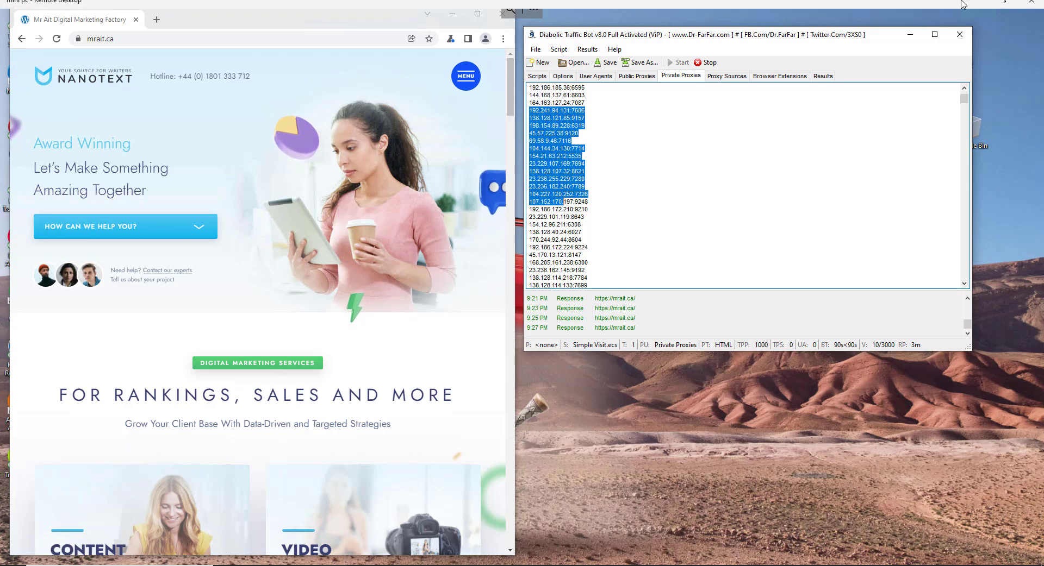
{"action": "left_click", "coordinate": [979, 5]}
Bring up Webshare 1000 proxies (1).txt in Notepad and scroll its proxy list.
{"action": "mouse_move", "coordinate": [593, 564]}
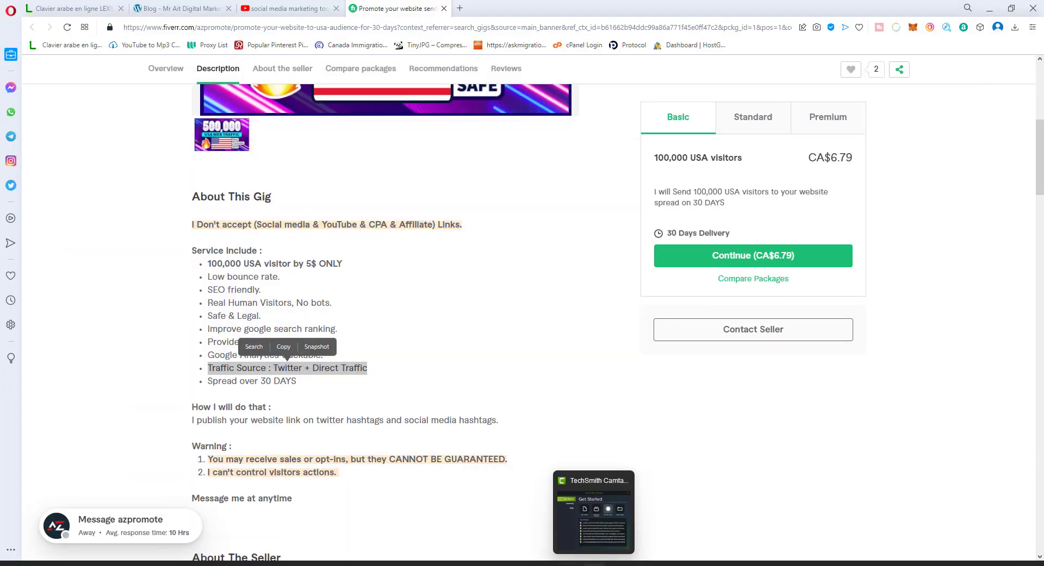
{"action": "left_click", "coordinate": [541, 519]}
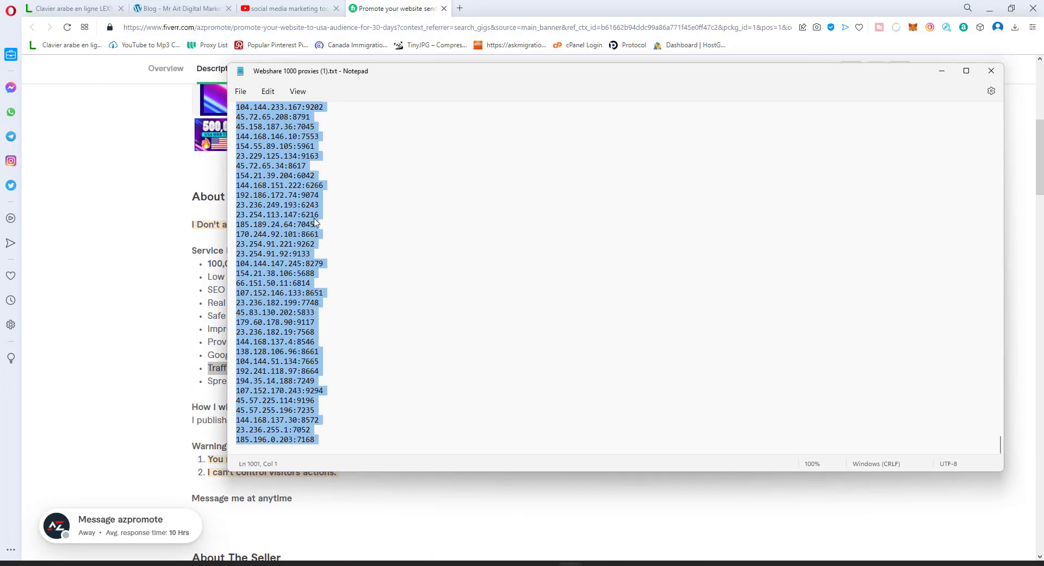
{"action": "scroll", "coordinate": [314, 223], "scroll_direction": "up", "scroll_amount": 20}
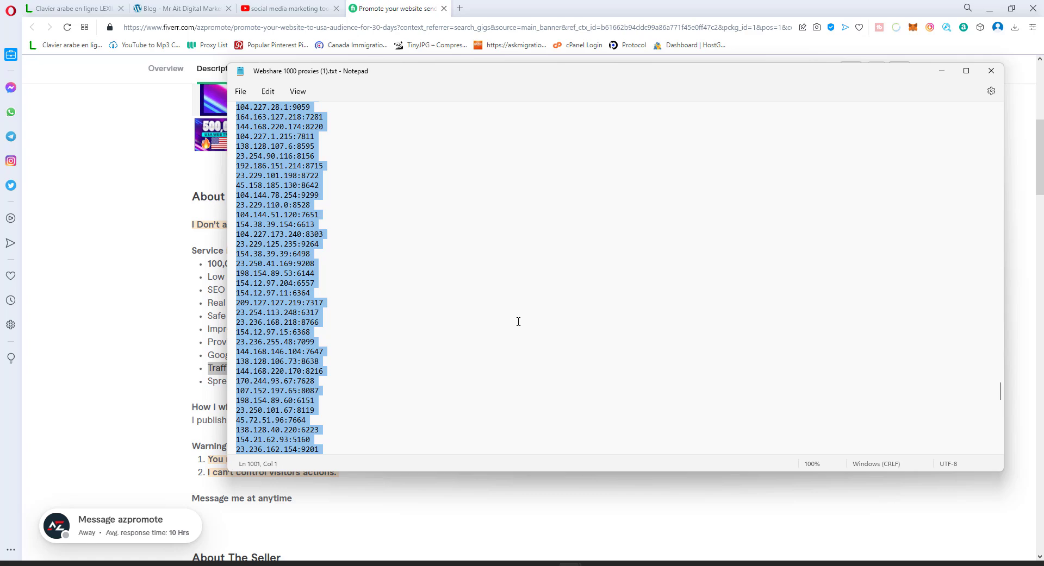
{"action": "mouse_move", "coordinate": [592, 564]}
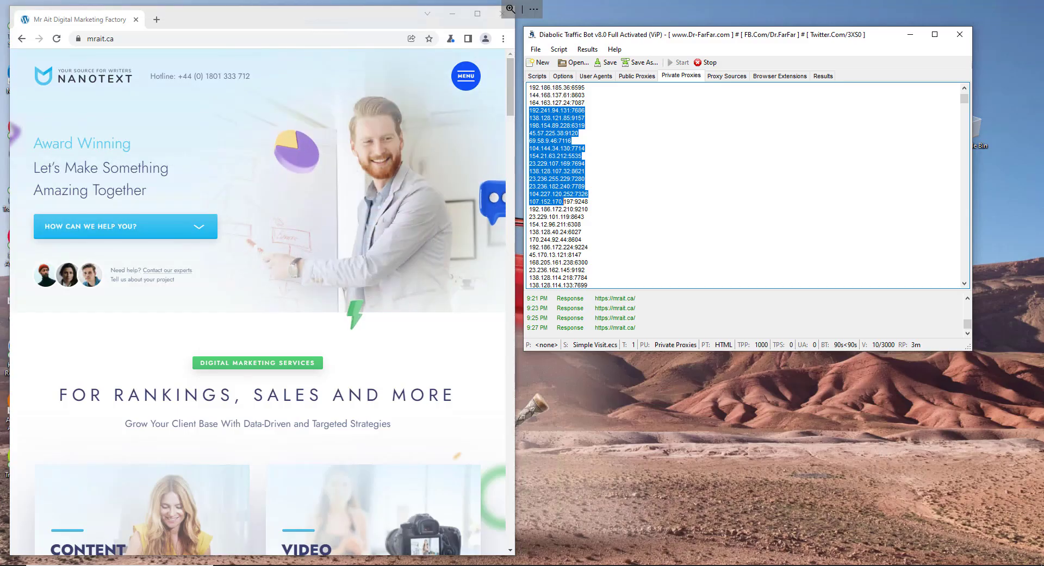
Select a range of private proxies, then check Proxy Sources and Browser Extensions.
{"action": "left_click_drag", "start_coordinate": [549, 148], "coordinate": [592, 278]}
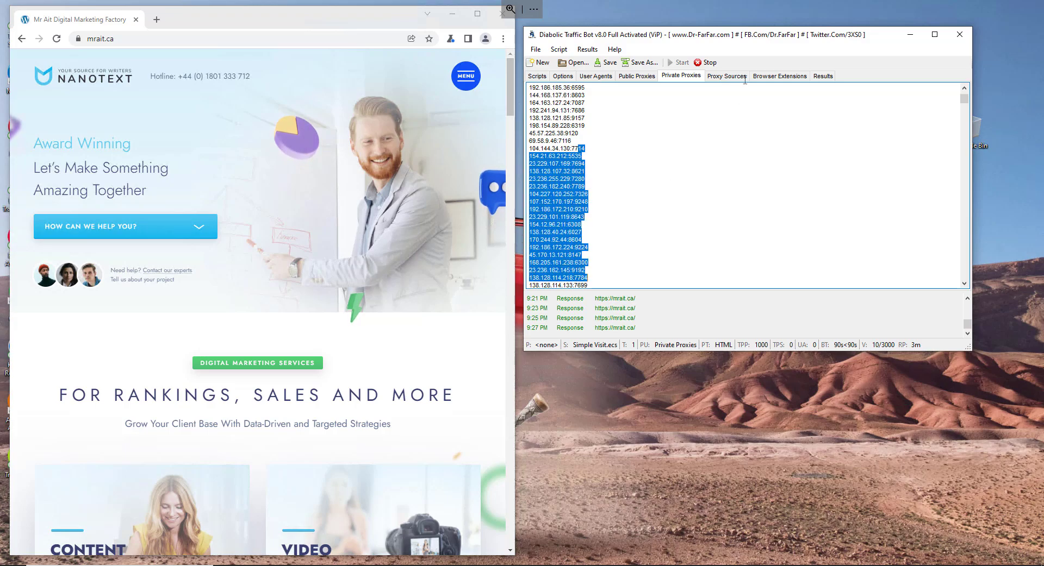
{"action": "left_click", "coordinate": [730, 76]}
{"action": "left_click", "coordinate": [772, 77]}
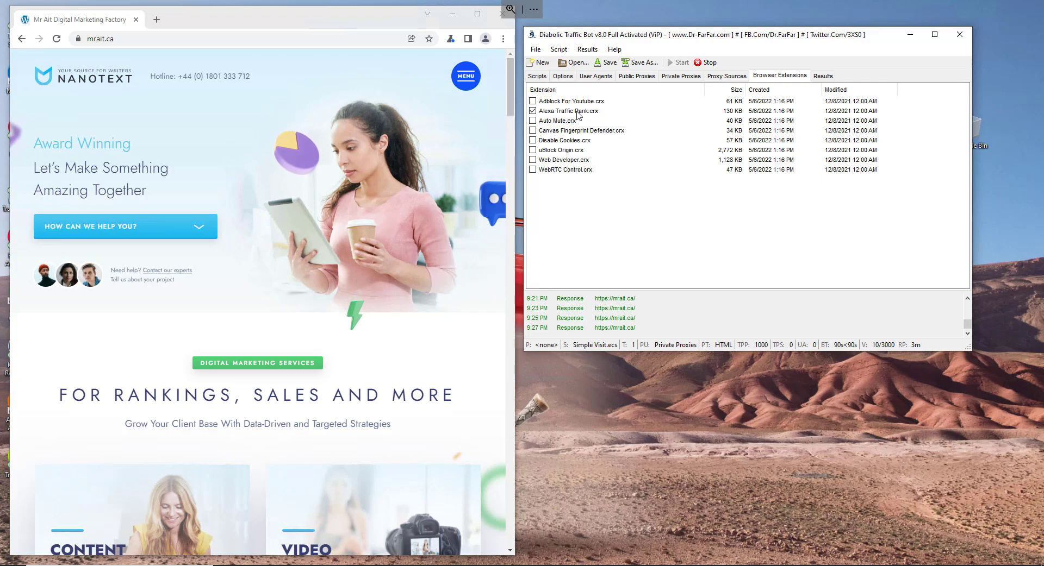
Scroll the mrait.ca page and reposition the bot window up and left.
{"action": "left_click", "coordinate": [508, 105]}
{"action": "scroll", "coordinate": [506, 106], "scroll_direction": "down", "scroll_amount": 15}
{"action": "scroll", "coordinate": [491, 106], "scroll_direction": "up", "scroll_amount": 10}
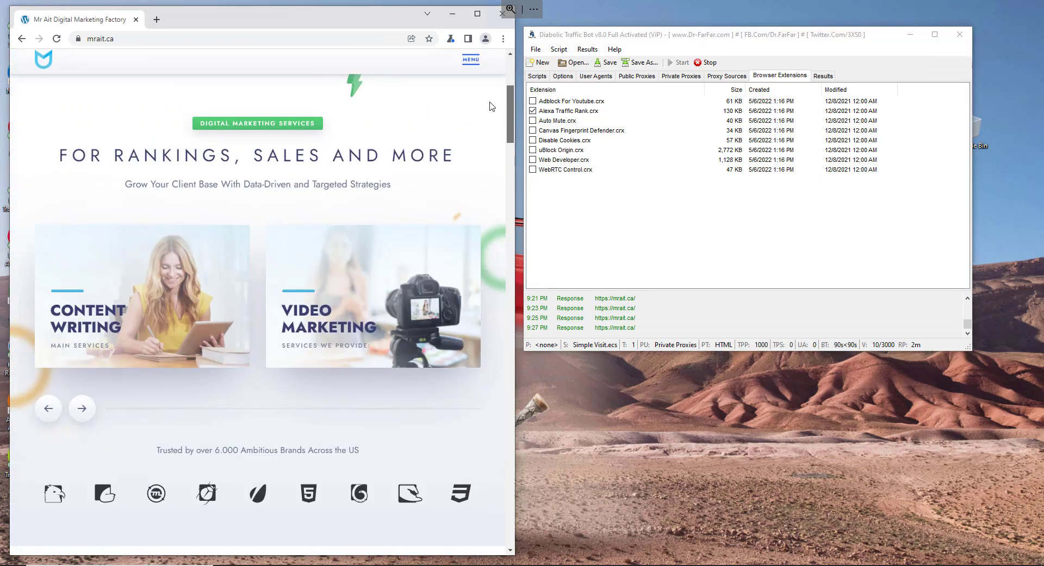
{"action": "scroll", "coordinate": [491, 106], "scroll_direction": "up", "scroll_amount": 5}
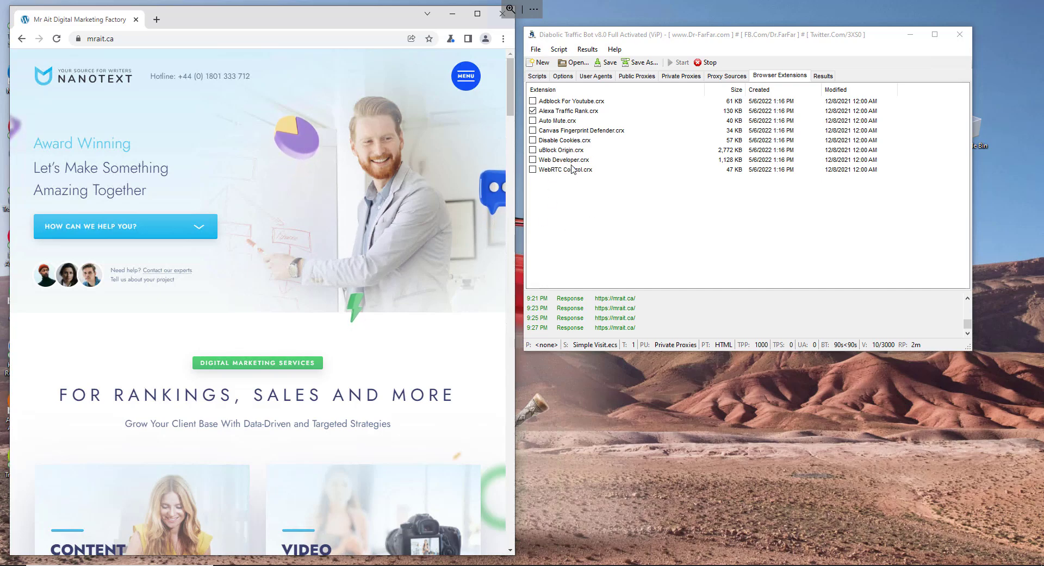
{"action": "left_click_drag", "start_coordinate": [626, 33], "coordinate": [615, 15]}
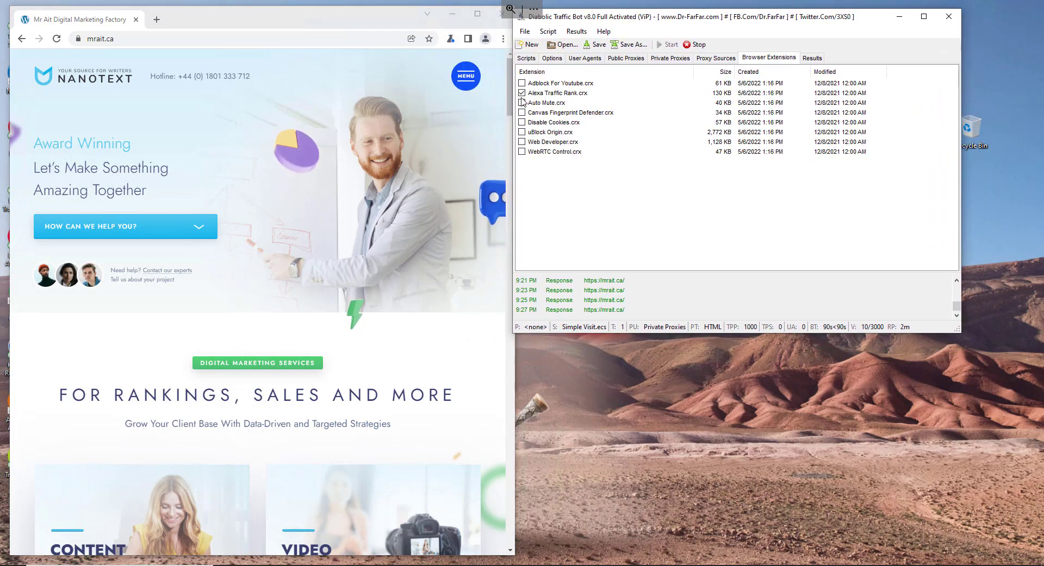
Show the Results log of Simple Visit.ecs runs (9:06–9:27 PM) and select its rows.
{"action": "left_click", "coordinate": [811, 59]}
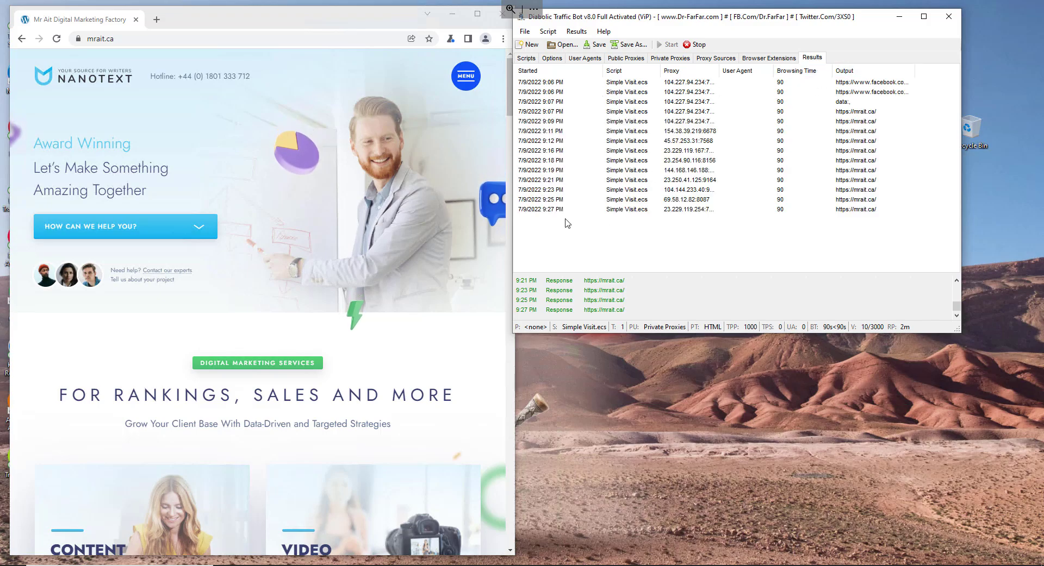
{"action": "left_click_drag", "start_coordinate": [560, 240], "coordinate": [918, 83]}
{"action": "left_click_drag", "start_coordinate": [509, 101], "coordinate": [571, 189]}
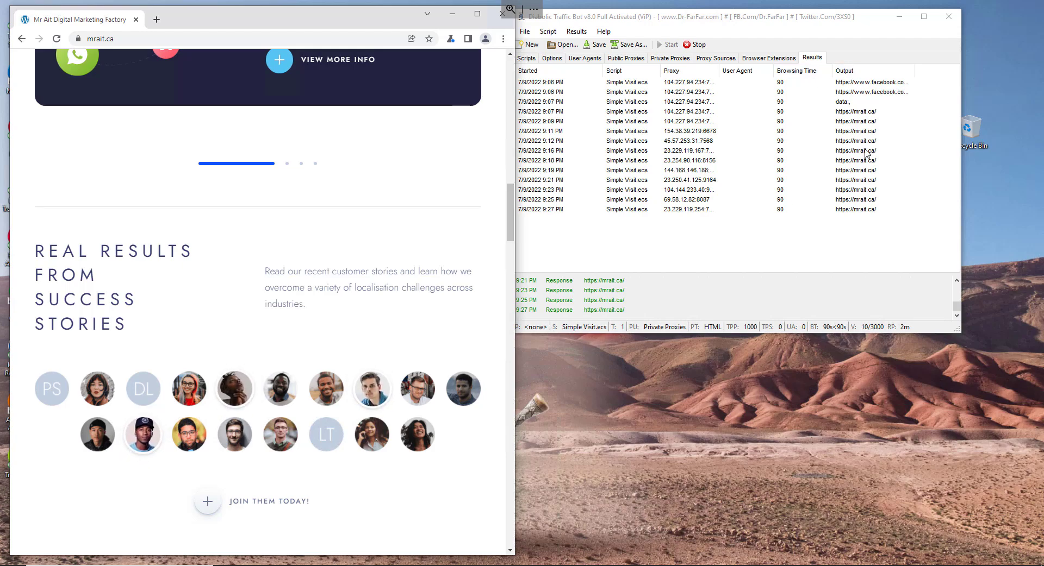
{"action": "left_click", "coordinate": [861, 184]}
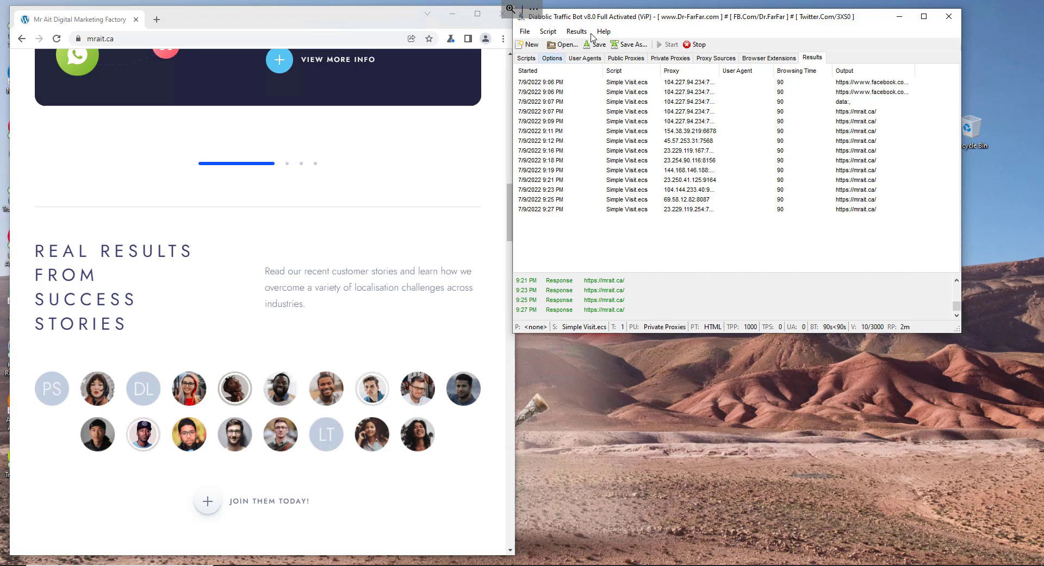
Stop the running campaign and restart it with Number of threads set to 3.
{"action": "left_click_drag", "start_coordinate": [630, 23], "coordinate": [616, 41]}
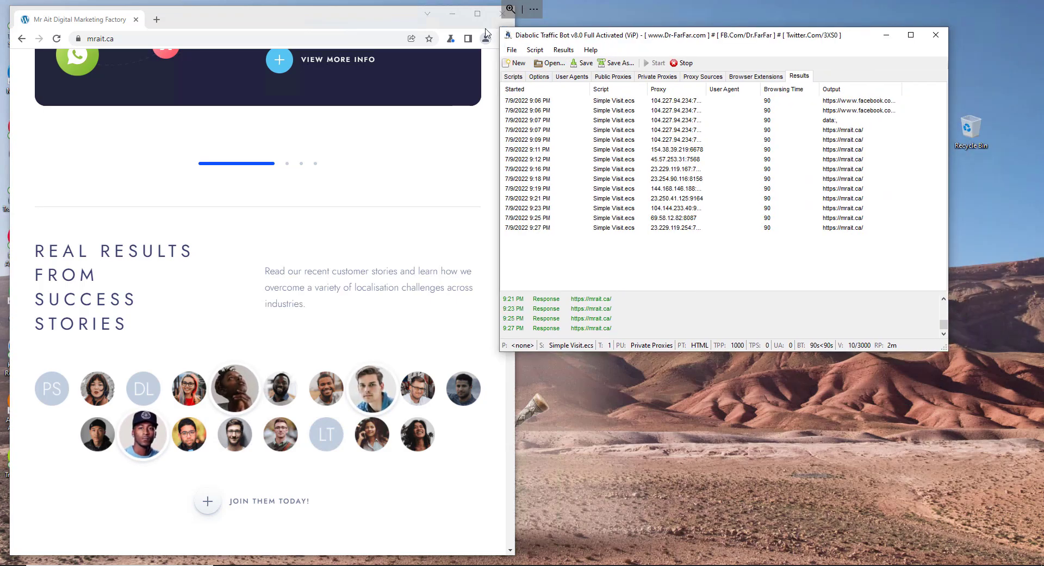
{"action": "left_click", "coordinate": [501, 14]}
{"action": "left_click", "coordinate": [538, 76]}
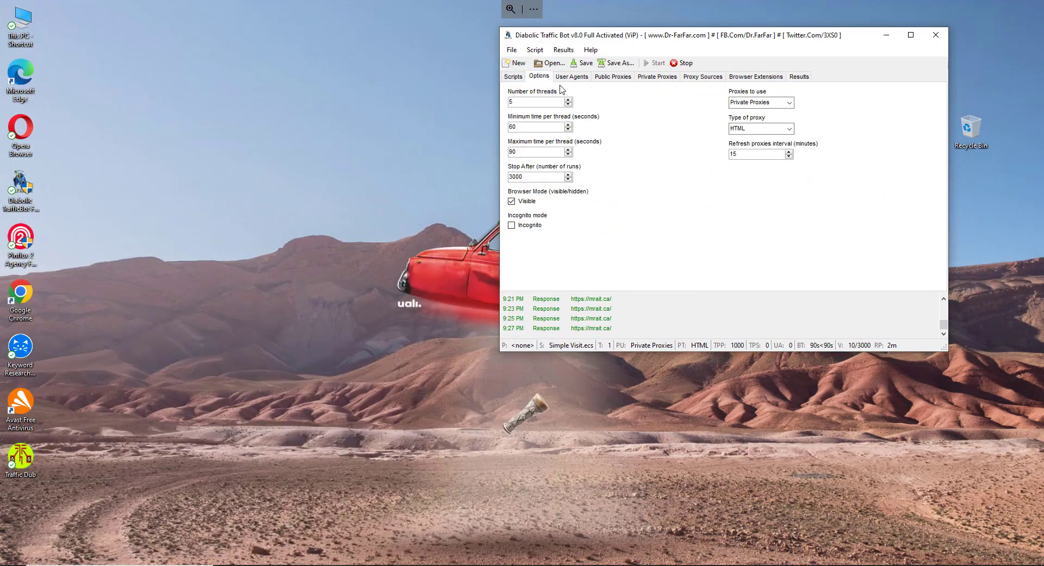
{"action": "left_click", "coordinate": [682, 63]}
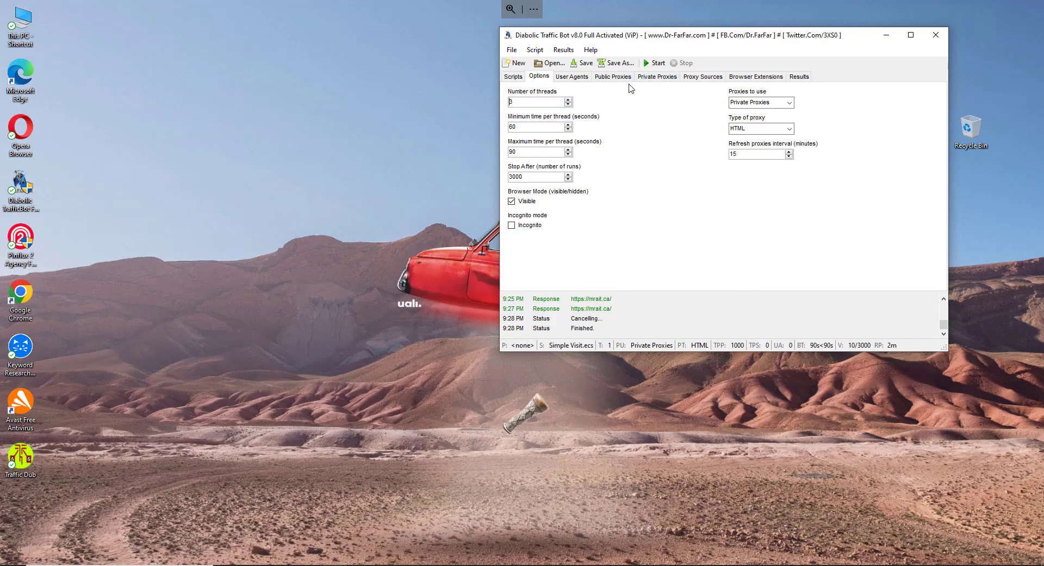
{"action": "left_click", "coordinate": [655, 63]}
Show the Scripts list with the mrait.ca/blog target, then minimize the Remote Desktop session.
{"action": "left_click_drag", "start_coordinate": [662, 36], "coordinate": [765, 37]}
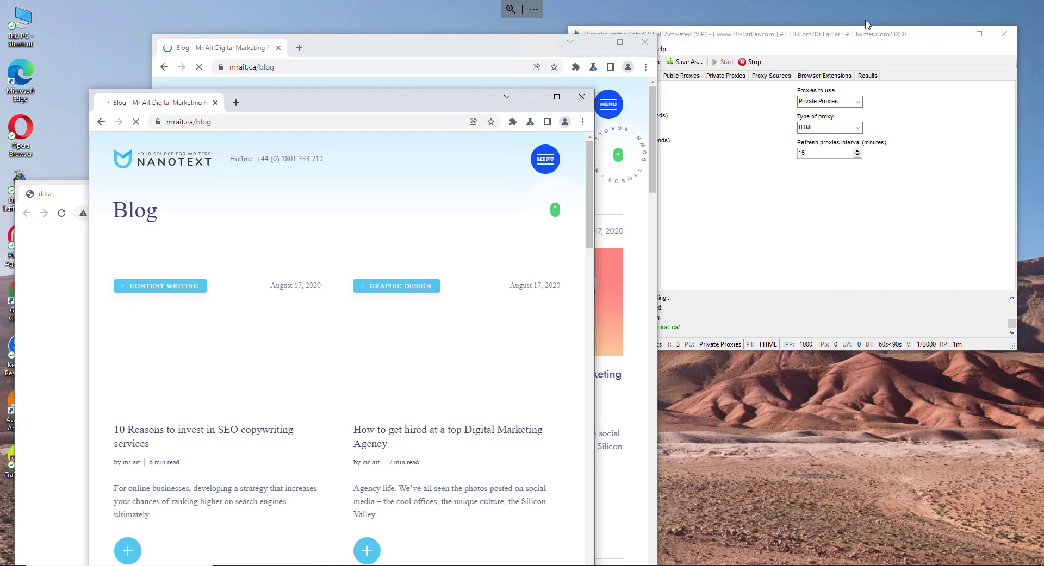
{"action": "left_click", "coordinate": [858, 36]}
{"action": "left_click", "coordinate": [582, 75]}
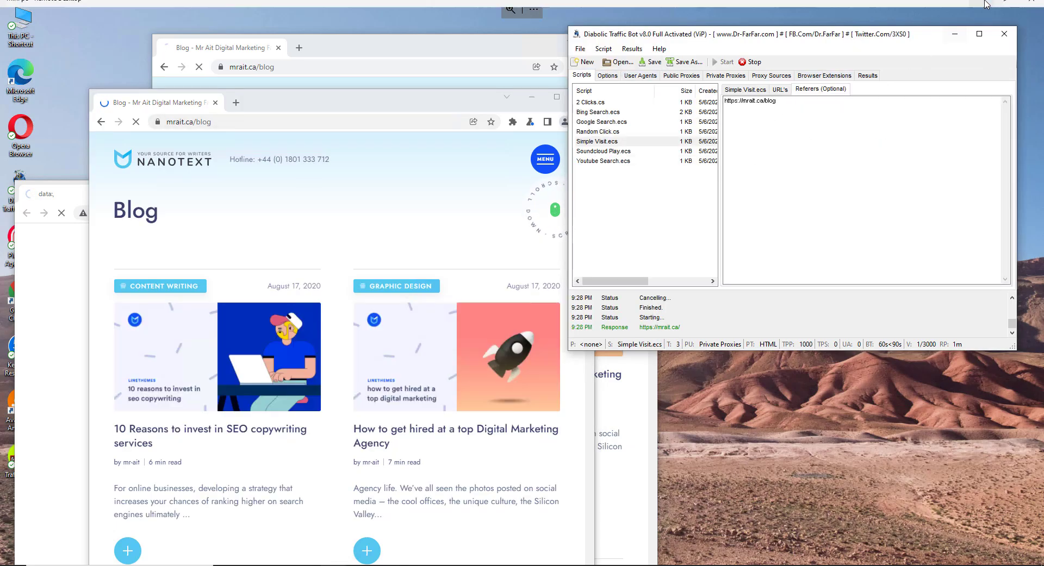
{"action": "left_click", "coordinate": [985, 7]}
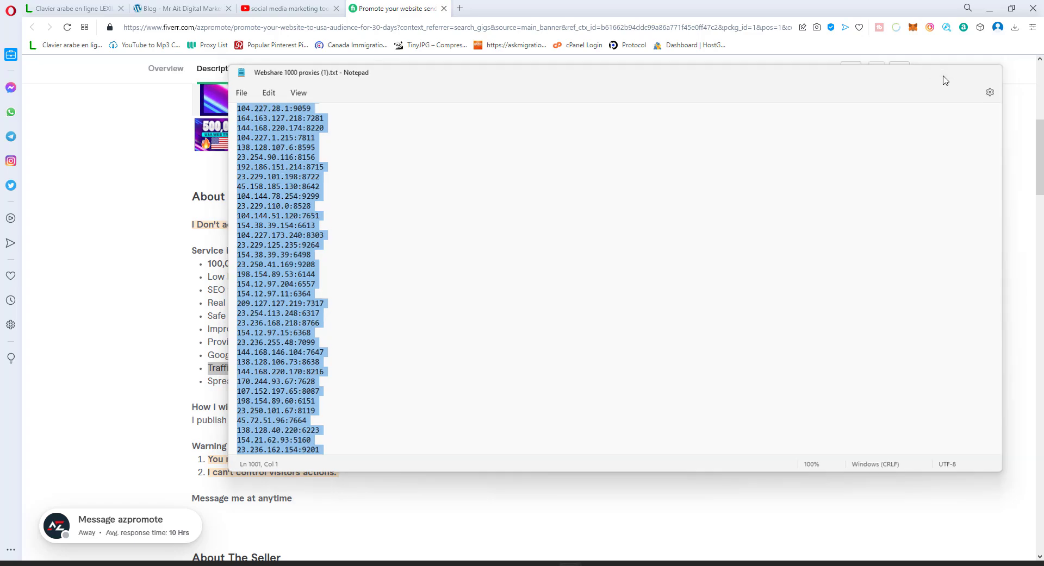
Minimize the Notepad proxy list and review the CA$6.79 'send USA visits for 30 days' gig.
{"action": "left_click", "coordinate": [942, 70]}
{"action": "left_click", "coordinate": [396, 309]}
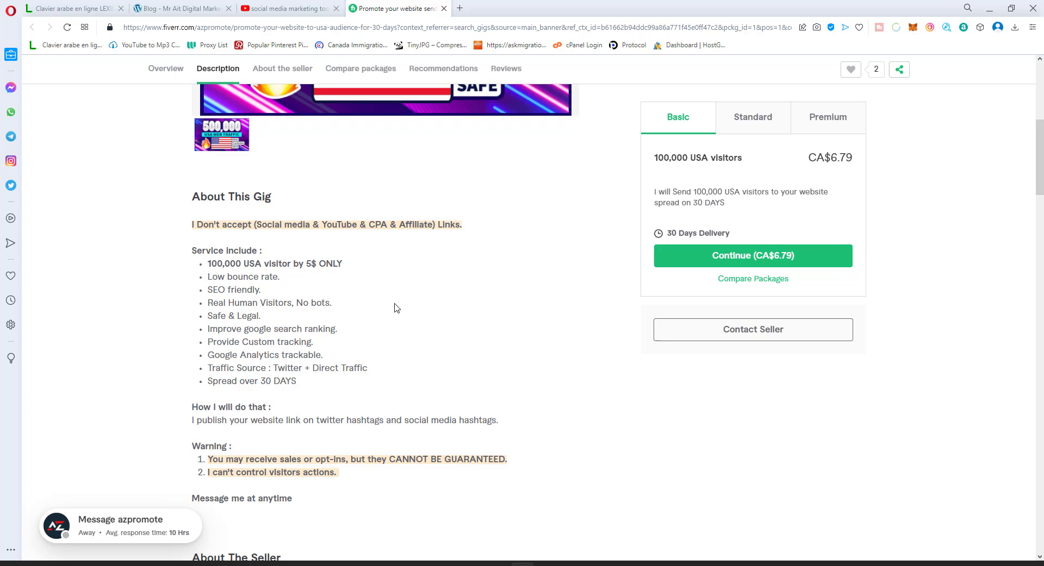
{"action": "scroll", "coordinate": [396, 309], "scroll_direction": "up", "scroll_amount": 7}
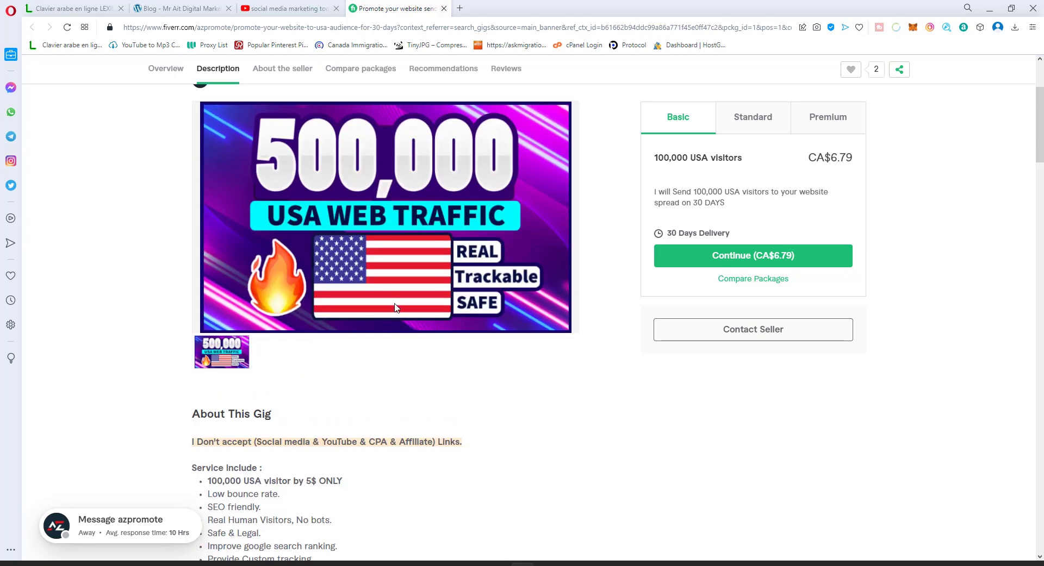
{"action": "left_click_drag", "start_coordinate": [563, 196], "coordinate": [194, 197]}
{"action": "scroll", "coordinate": [419, 263], "scroll_direction": "down", "scroll_amount": 5}
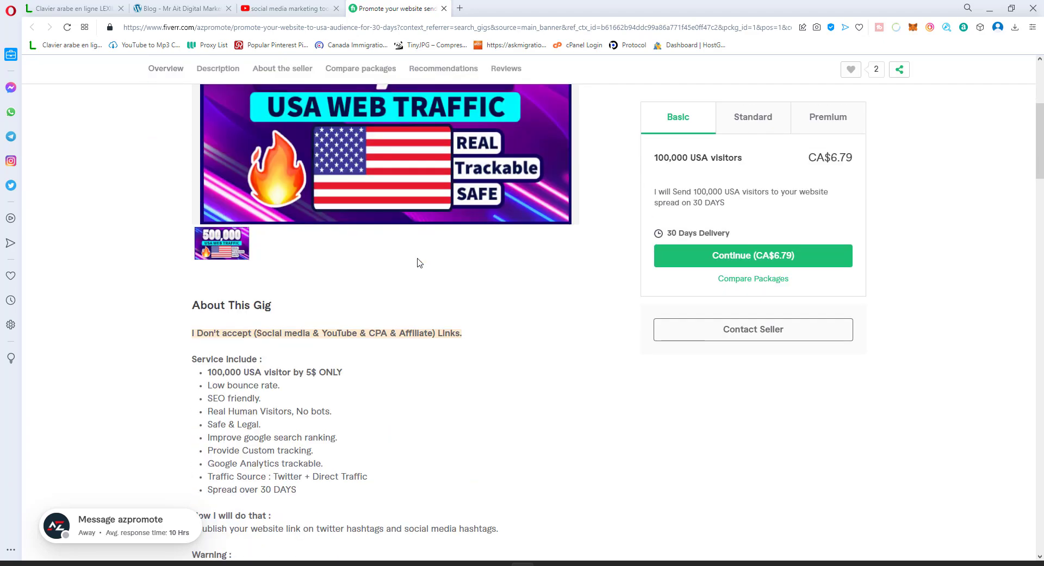
{"action": "scroll", "coordinate": [419, 263], "scroll_direction": "up", "scroll_amount": 4}
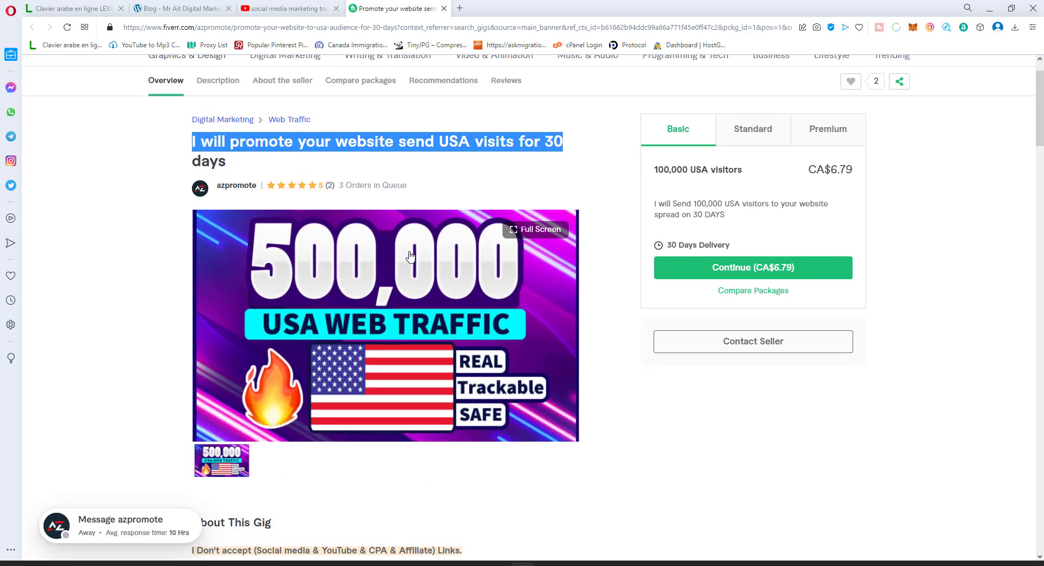
{"action": "left_click", "coordinate": [395, 155]}
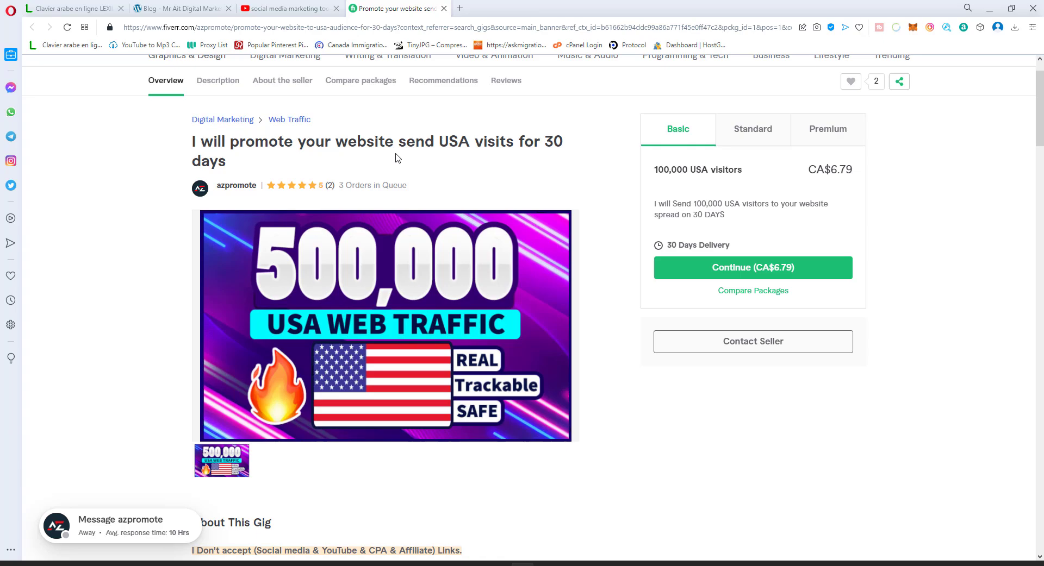